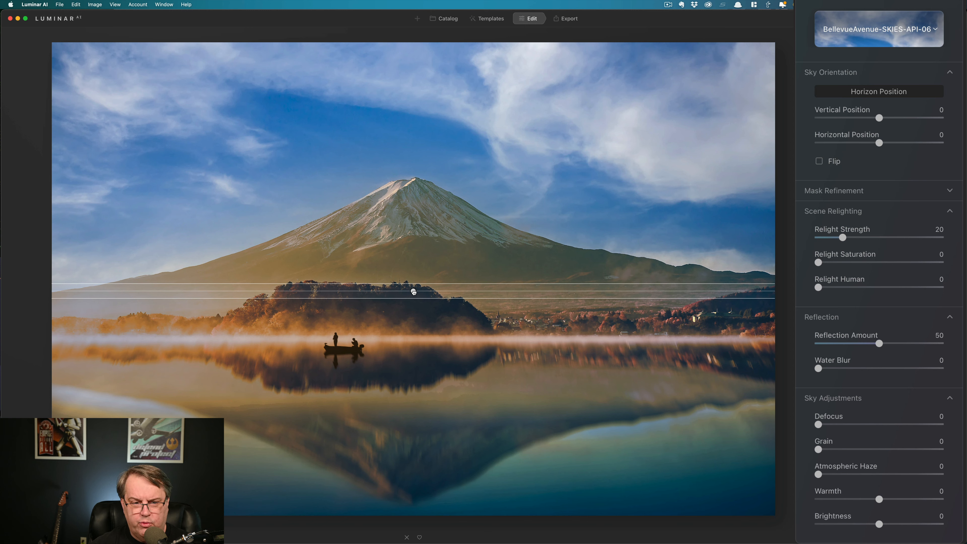
Step: Move the replacement sky's horizon line down to the lake's far waterline and finish the horizon adjustment
{"action": "left_click_drag", "start_coordinate": [414, 292], "coordinate": [414, 333]}
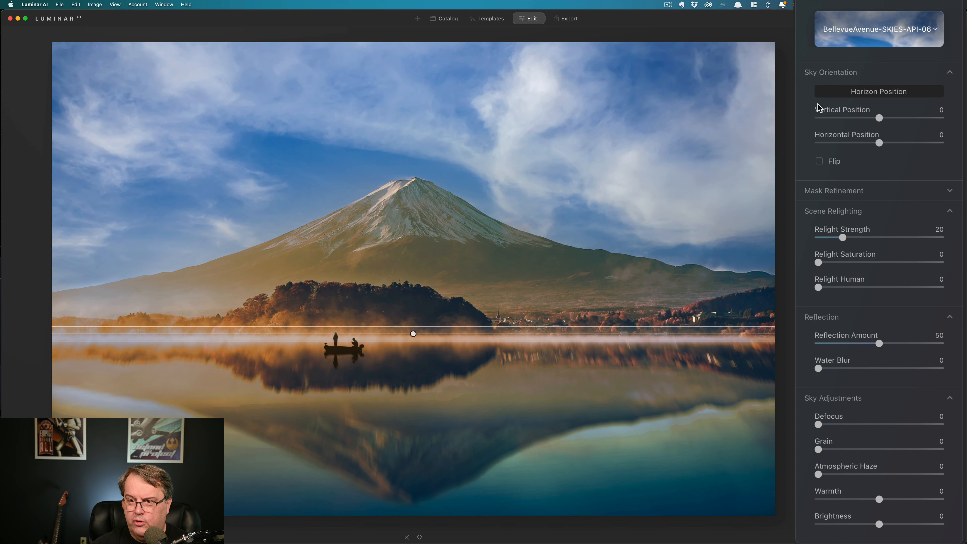
{"action": "left_click", "coordinate": [846, 94]}
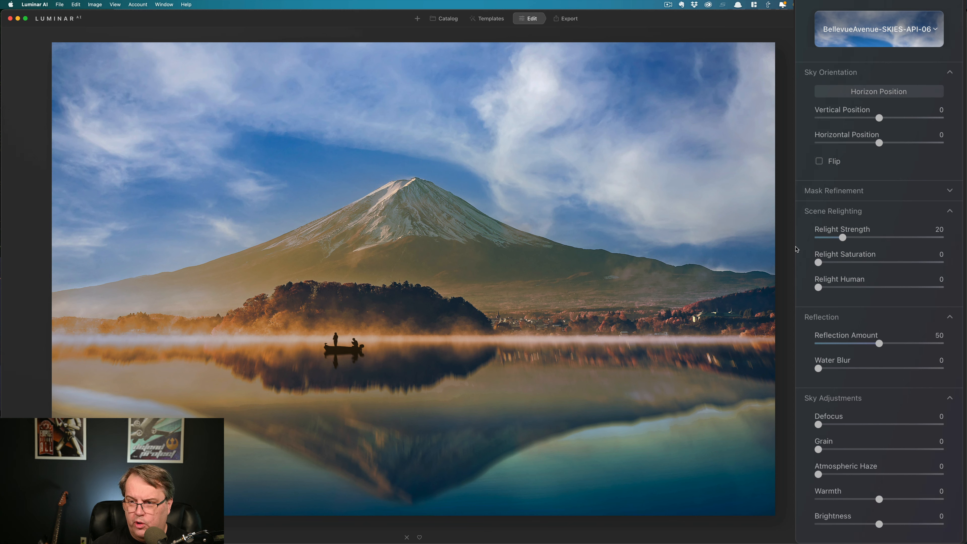
Step: Try the sky orientation settings with Flip, Vertical Position 41 and Horizontal Position 51, resetting each one
{"action": "left_click", "coordinate": [819, 162]}
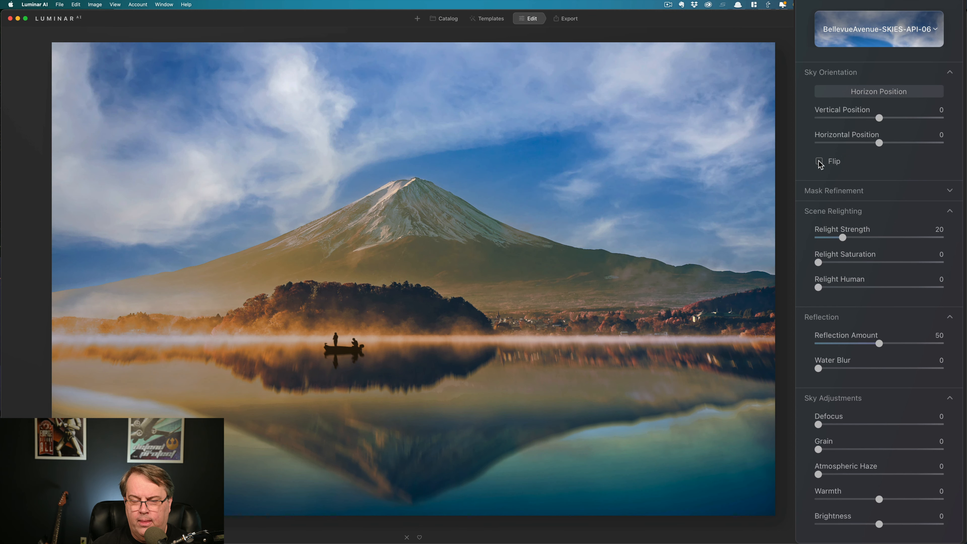
{"action": "left_click", "coordinate": [819, 162]}
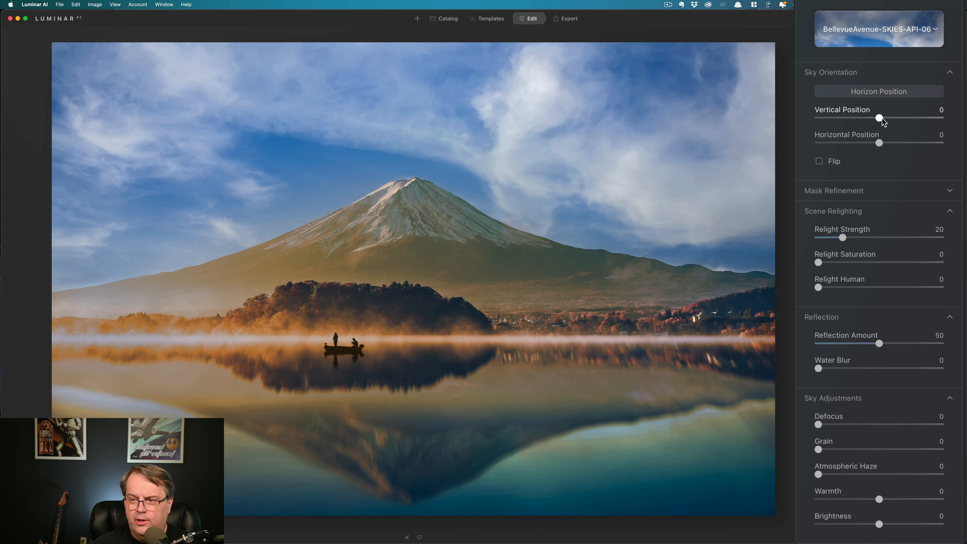
{"action": "left_click_drag", "start_coordinate": [879, 119], "coordinate": [906, 119]}
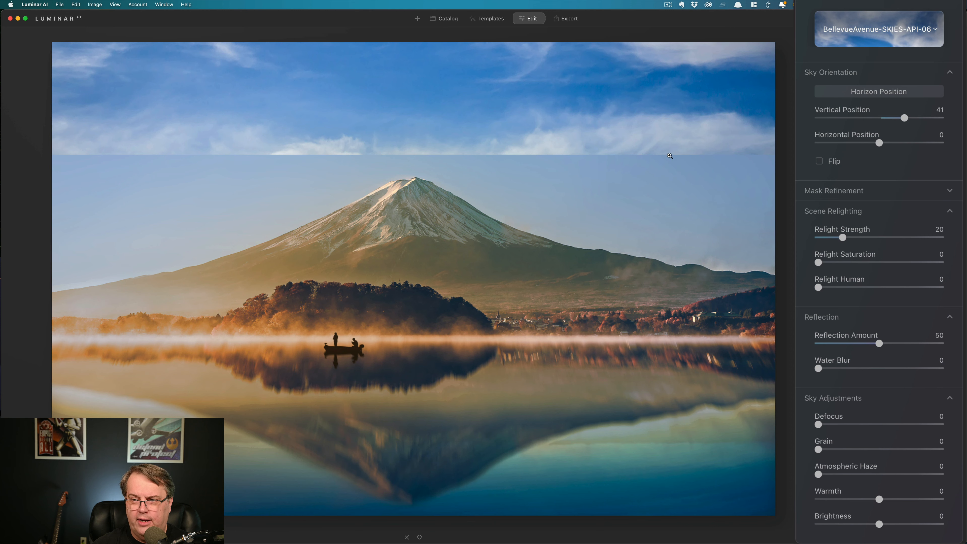
{"action": "double_click", "coordinate": [833, 113]}
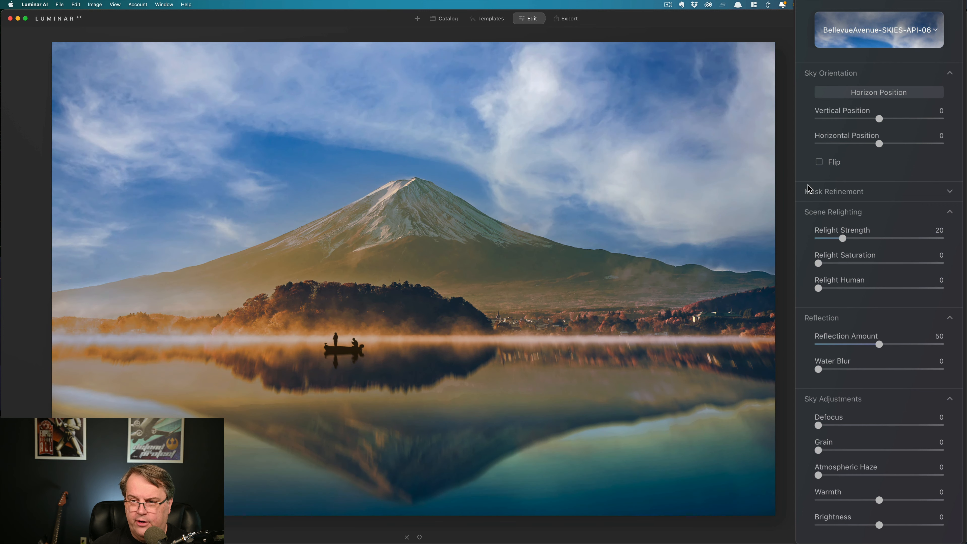
{"action": "left_click_drag", "start_coordinate": [852, 146], "coordinate": [913, 147]}
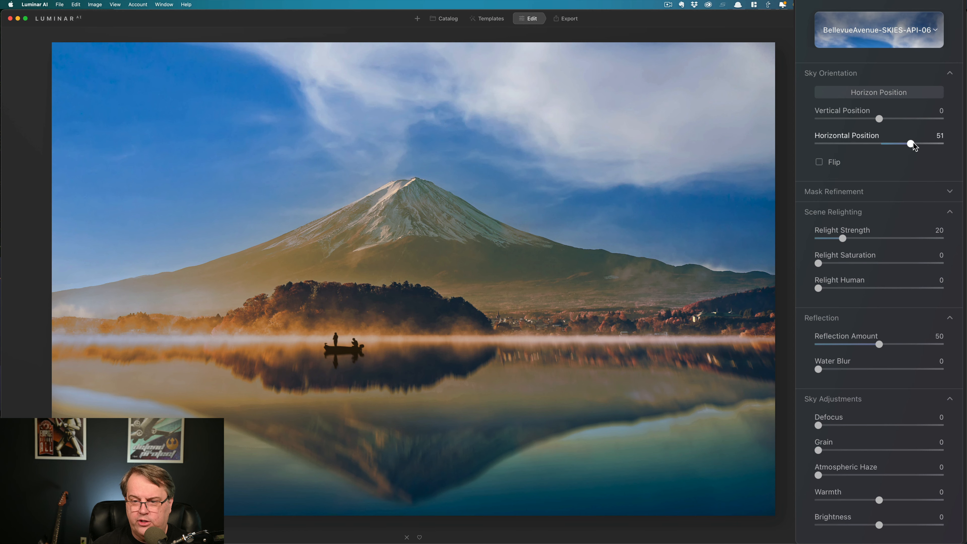
{"action": "double_click", "coordinate": [912, 221]}
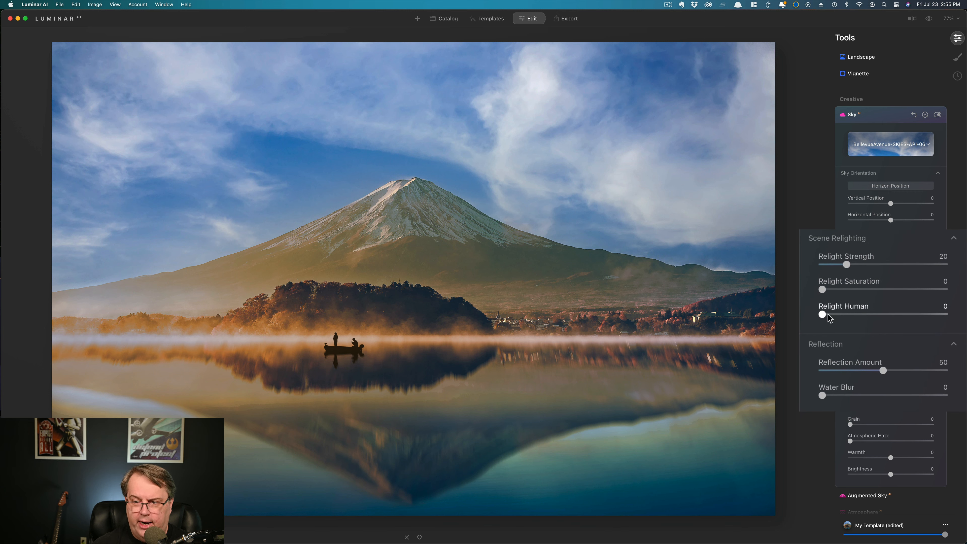
Step: Try Relight Human 70, Reflection Amount 86 and Water Blur 39 on the sky replacement, and reset them to their defaults
{"action": "left_click_drag", "start_coordinate": [824, 314], "coordinate": [917, 318]}
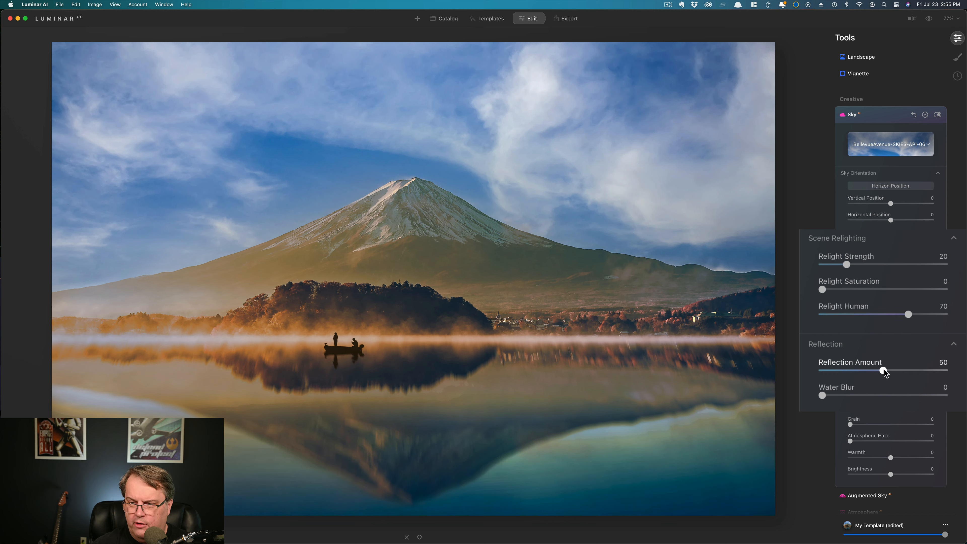
{"action": "left_click_drag", "start_coordinate": [884, 369], "coordinate": [935, 372]}
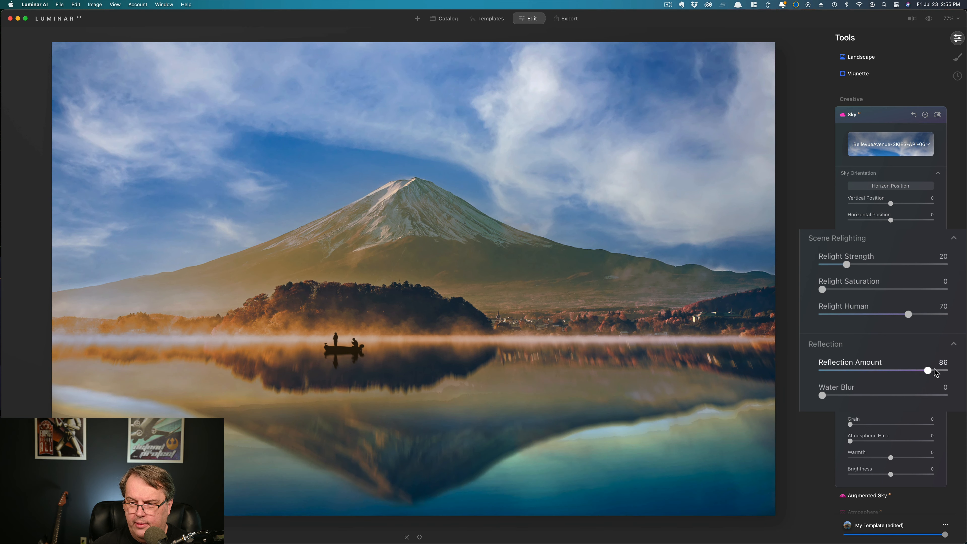
{"action": "left_click_drag", "start_coordinate": [822, 395], "coordinate": [869, 395]}
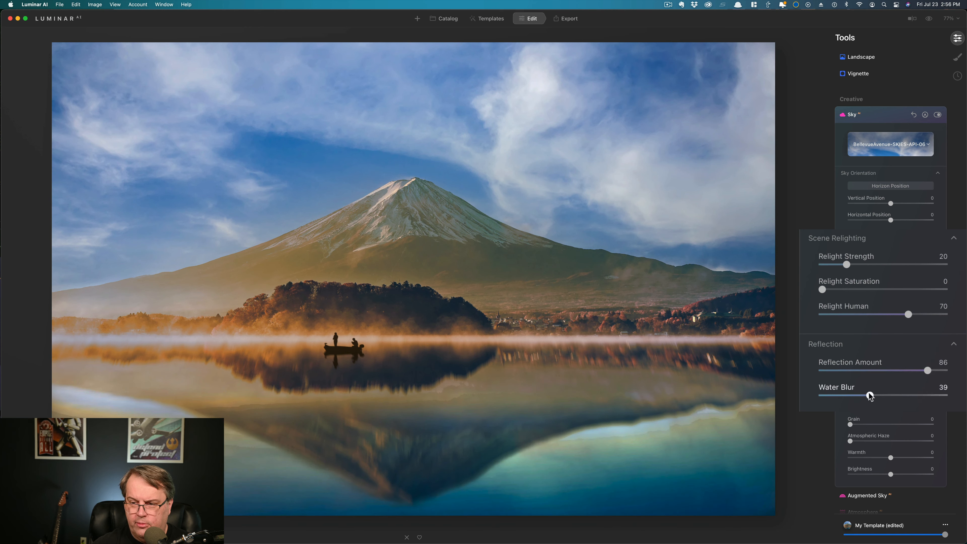
{"action": "left_click", "coordinate": [835, 395]}
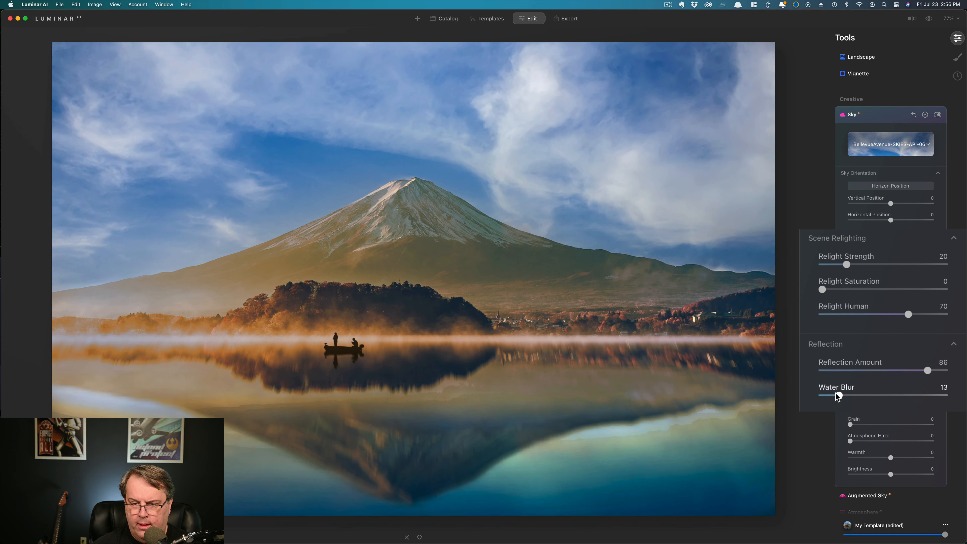
{"action": "left_click_drag", "start_coordinate": [861, 371], "coordinate": [847, 371]}
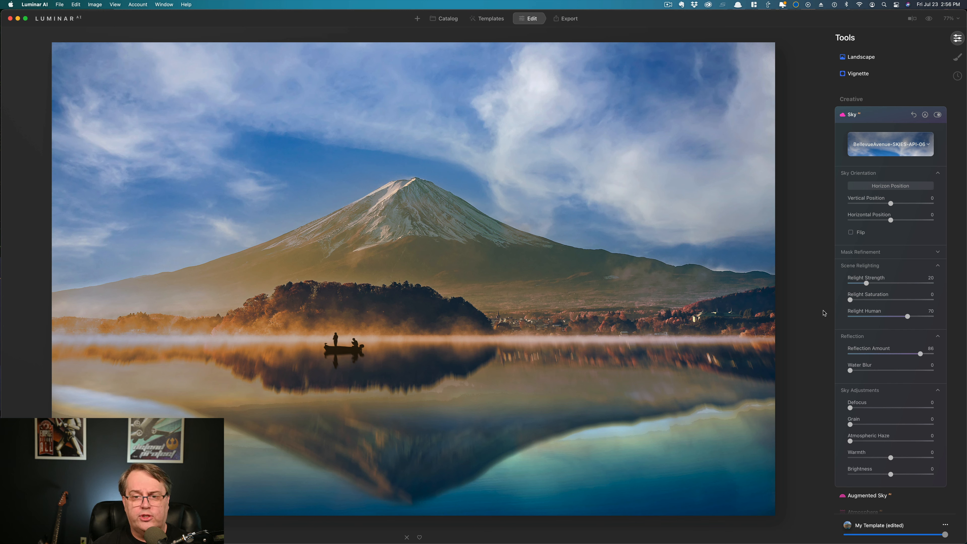
{"action": "double_click", "coordinate": [868, 316]}
{"action": "double_click", "coordinate": [866, 350]}
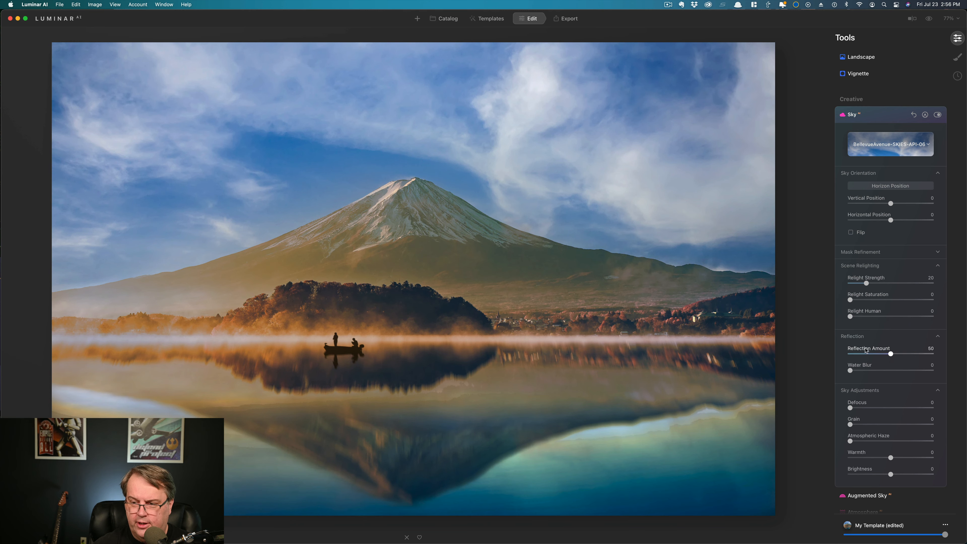
Step: Replace the sky with BellevueAvenue-SKIES-API-07 from the Bellevue collection, check its horizon position and flip the sky
{"action": "left_click", "coordinate": [901, 146]}
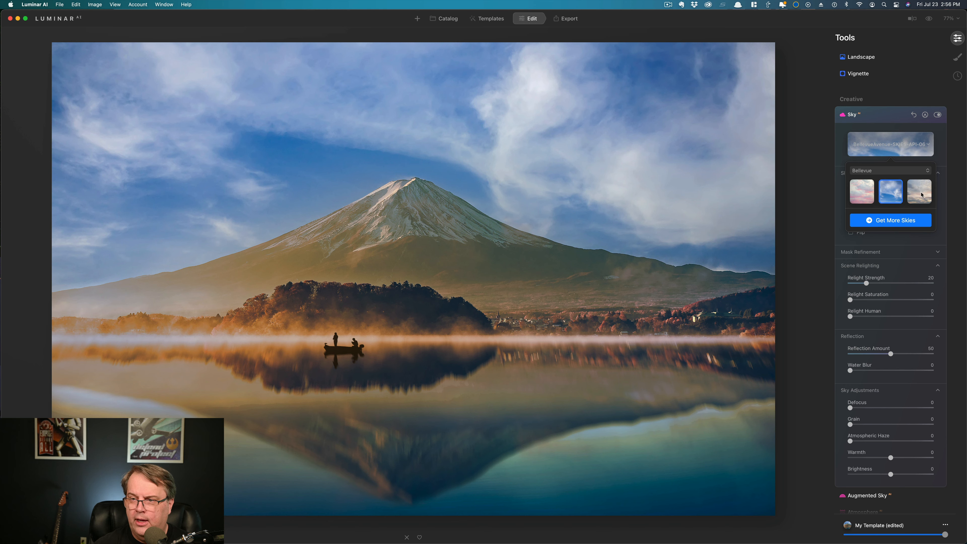
{"action": "left_click", "coordinate": [919, 192]}
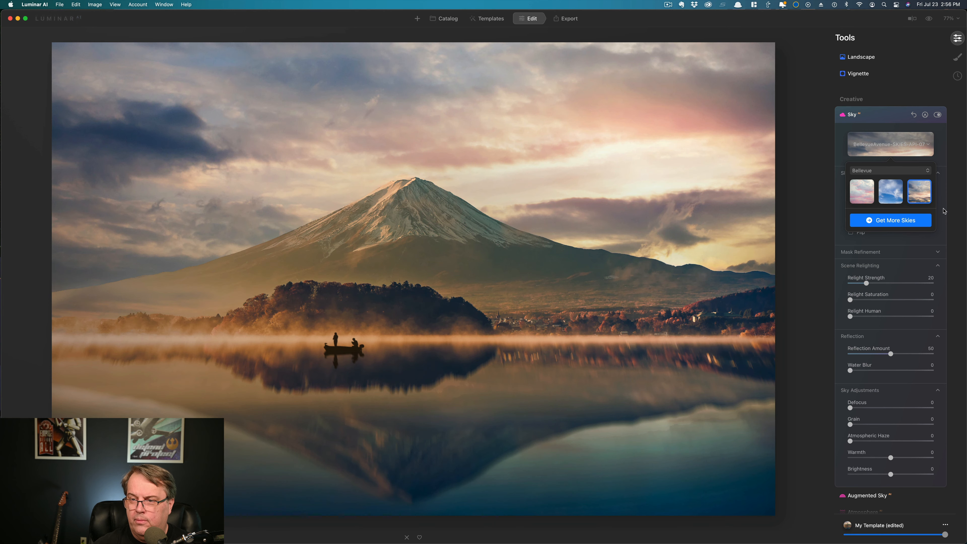
{"action": "left_click", "coordinate": [944, 211]}
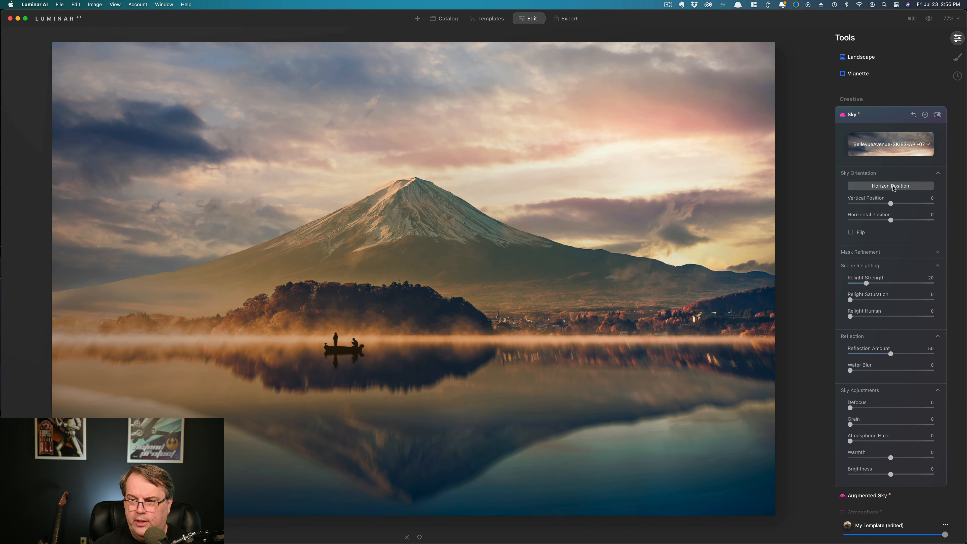
{"action": "scroll", "coordinate": [422, 338], "scroll_direction": "down", "scroll_amount": 1}
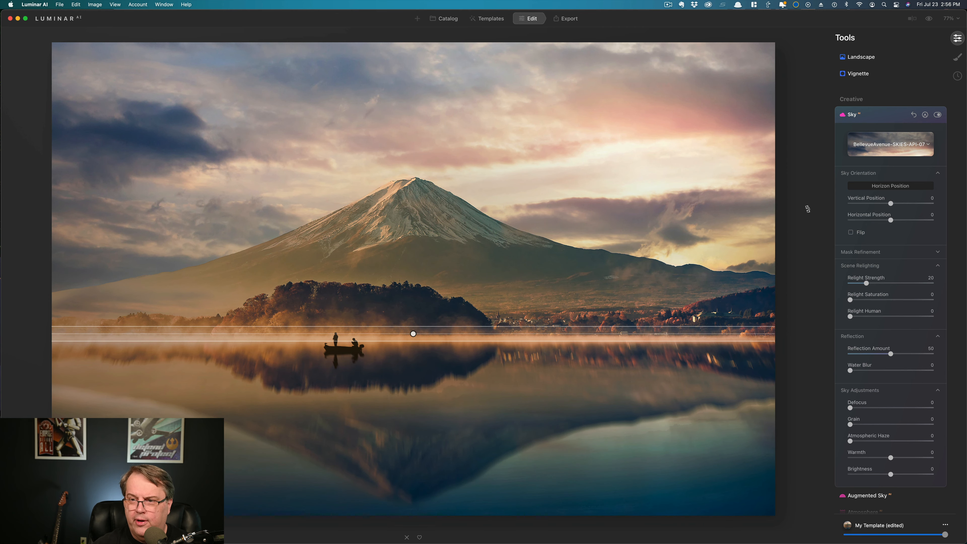
{"action": "left_click", "coordinate": [865, 189]}
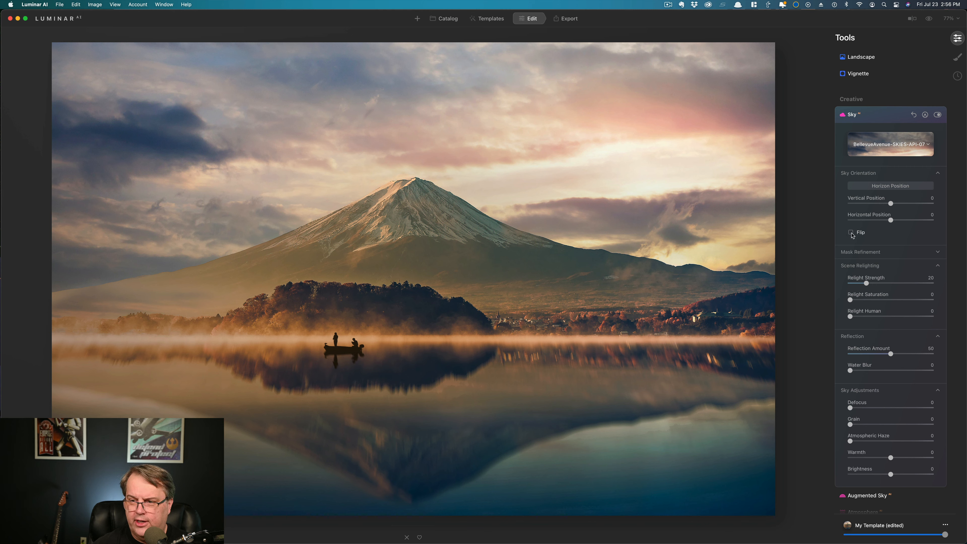
{"action": "left_click", "coordinate": [851, 233]}
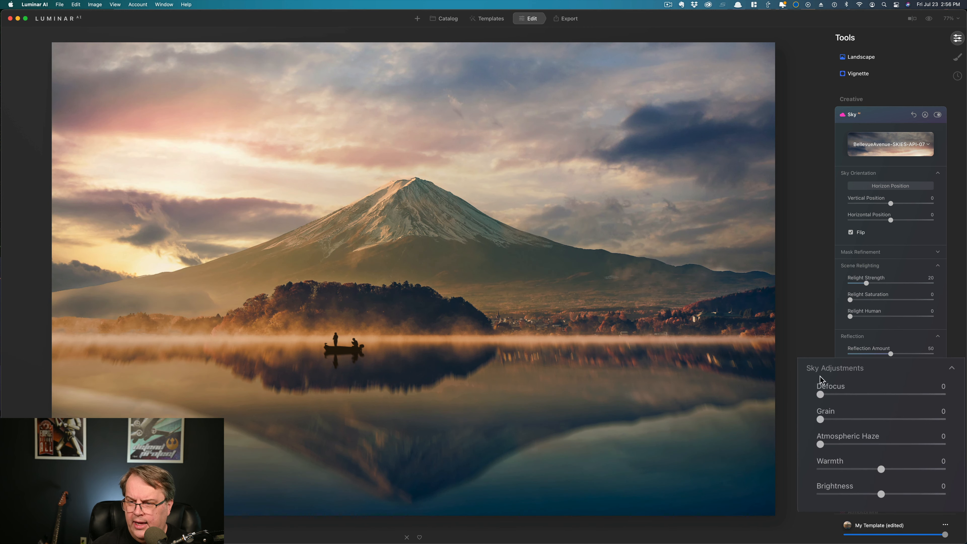
Step: Adjust the replacement sky to Defocus 24, Atmospheric Haze 27, Warmth 49 and Brightness -45
{"action": "left_click", "coordinate": [849, 394]}
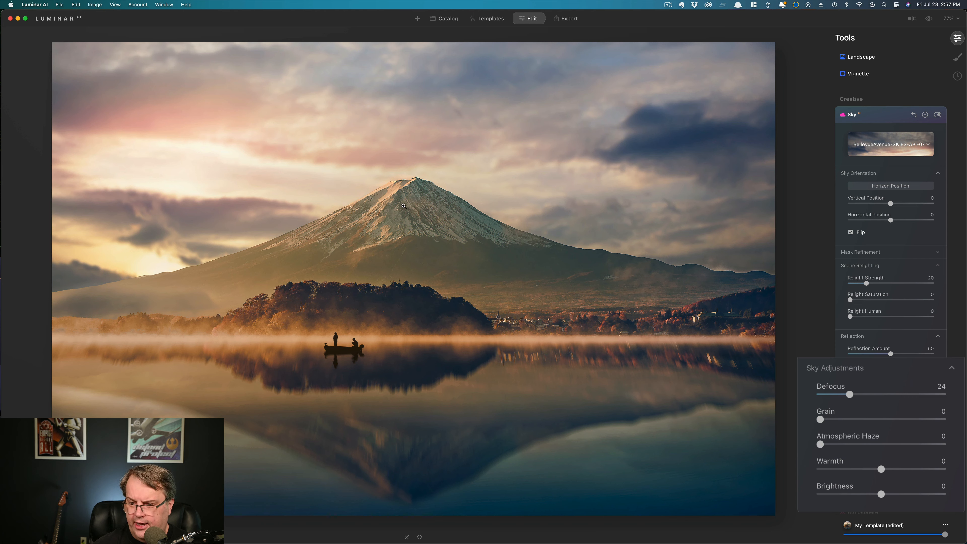
{"action": "left_click", "coordinate": [850, 443]}
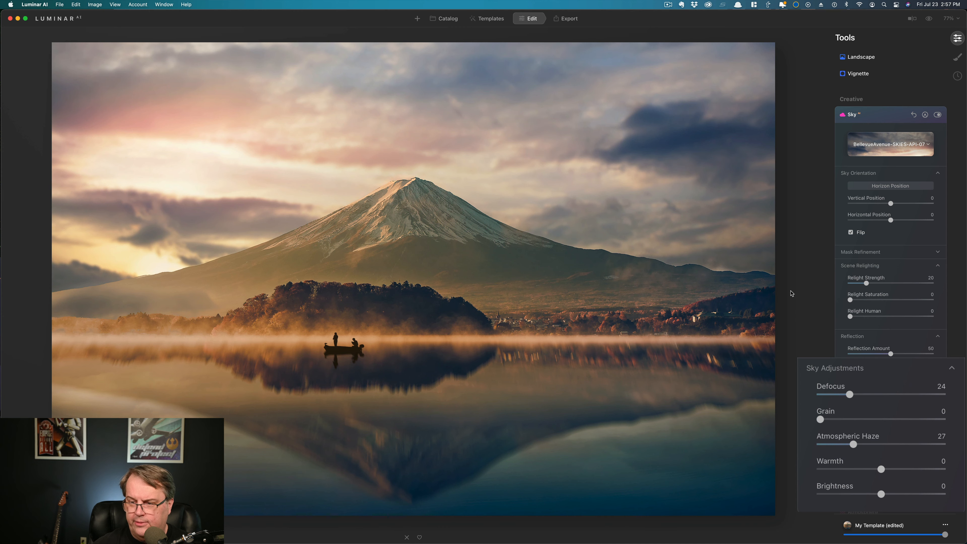
{"action": "left_click", "coordinate": [914, 470]}
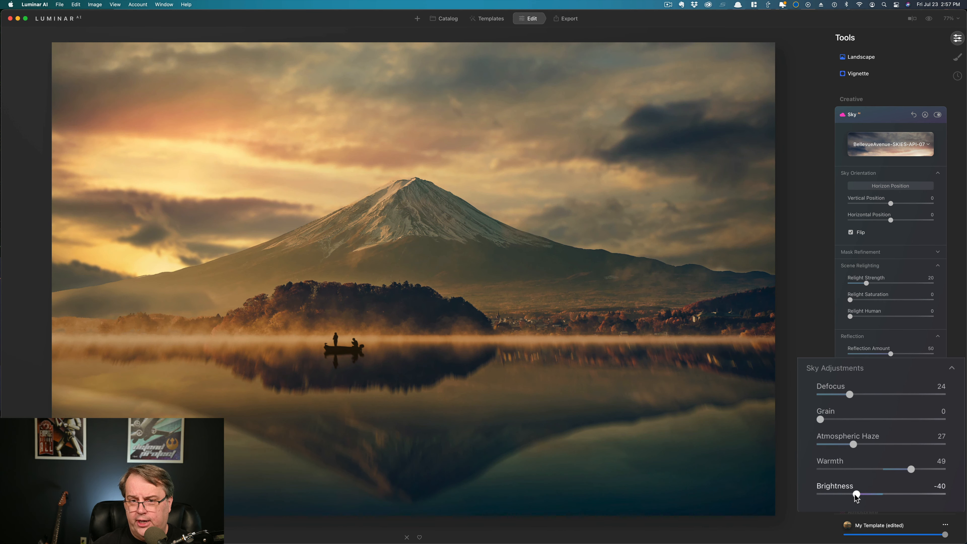
{"action": "left_click_drag", "start_coordinate": [856, 494], "coordinate": [899, 494]}
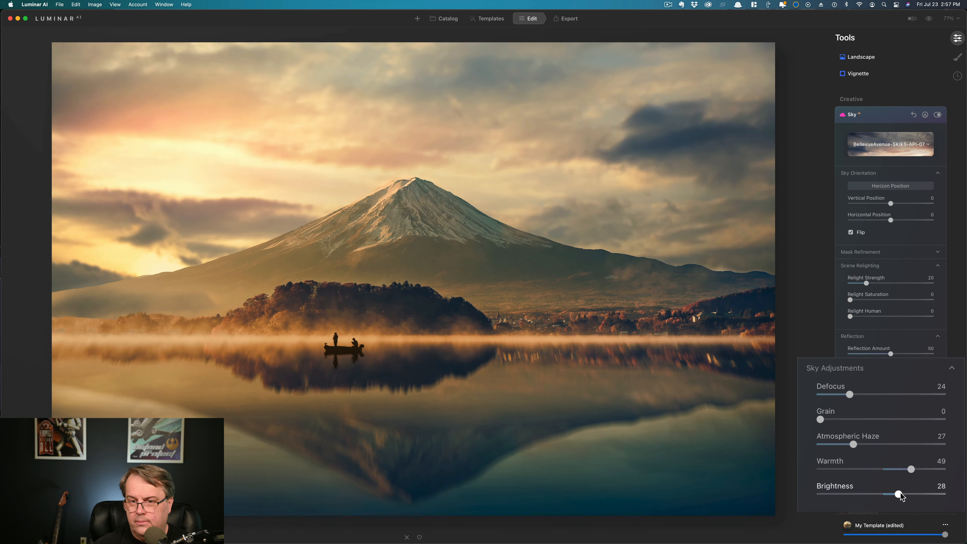
{"action": "left_click", "coordinate": [852, 494]}
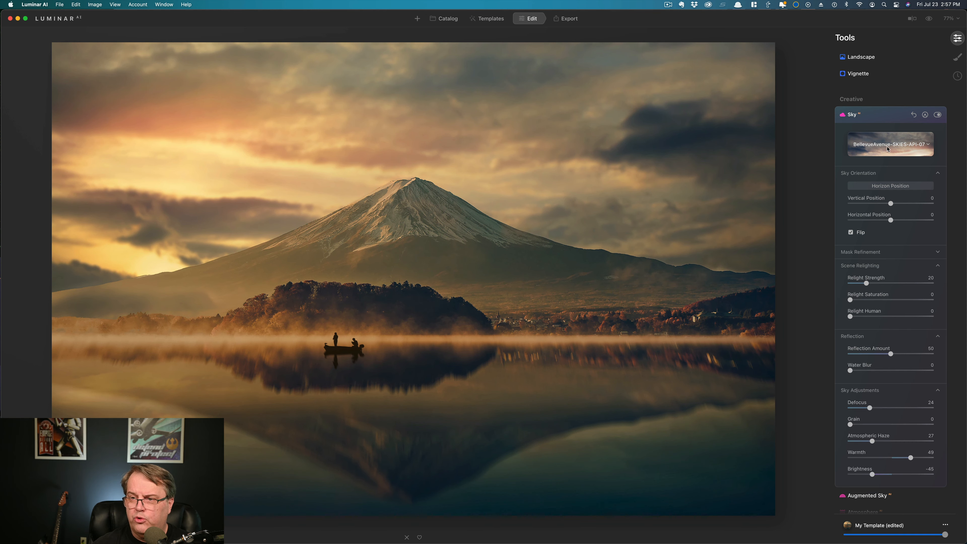
Step: Apply a vignette with Amount -30, Size 55 and Inner Light 37, and compare the edit with the original photo
{"action": "scroll", "coordinate": [887, 190], "scroll_direction": "up", "scroll_amount": 5}
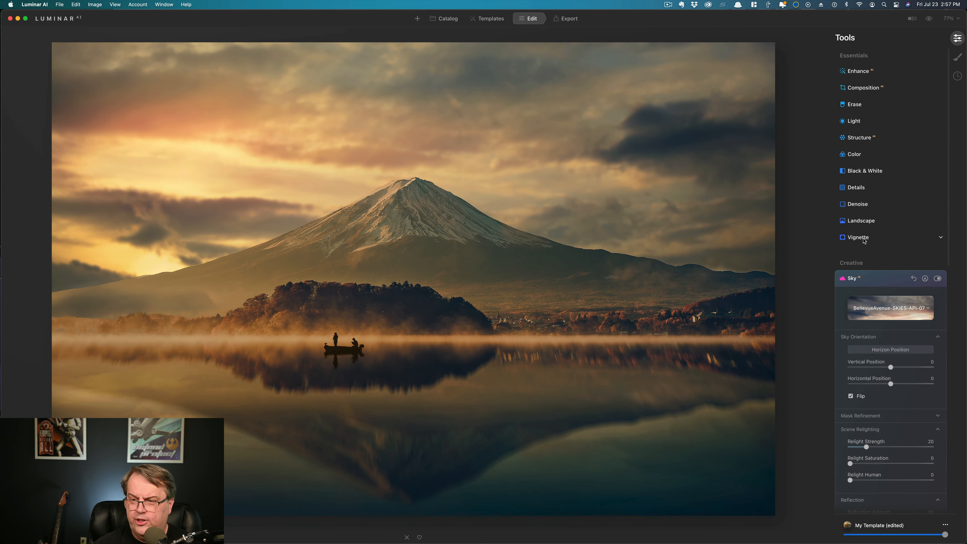
{"action": "left_click", "coordinate": [859, 237]}
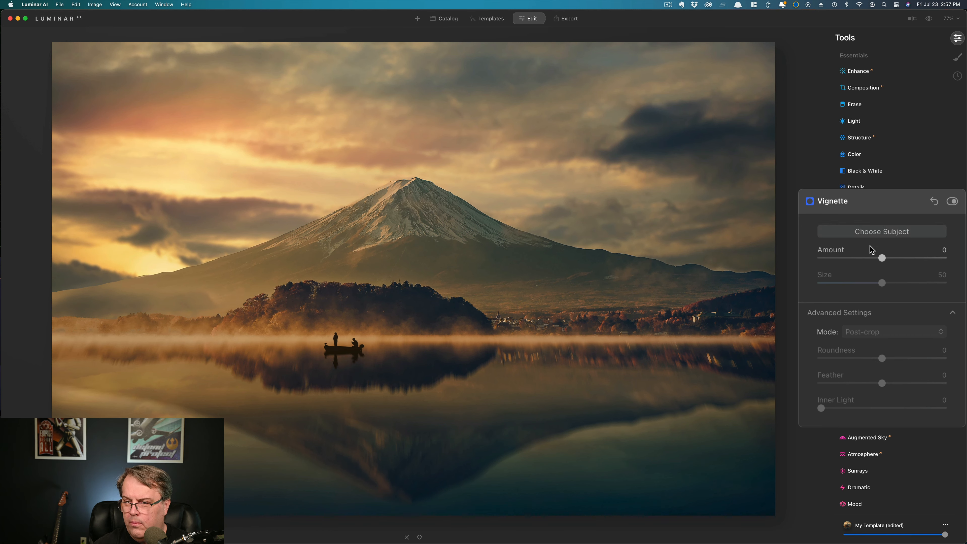
{"action": "left_click_drag", "start_coordinate": [881, 258], "coordinate": [864, 261]}
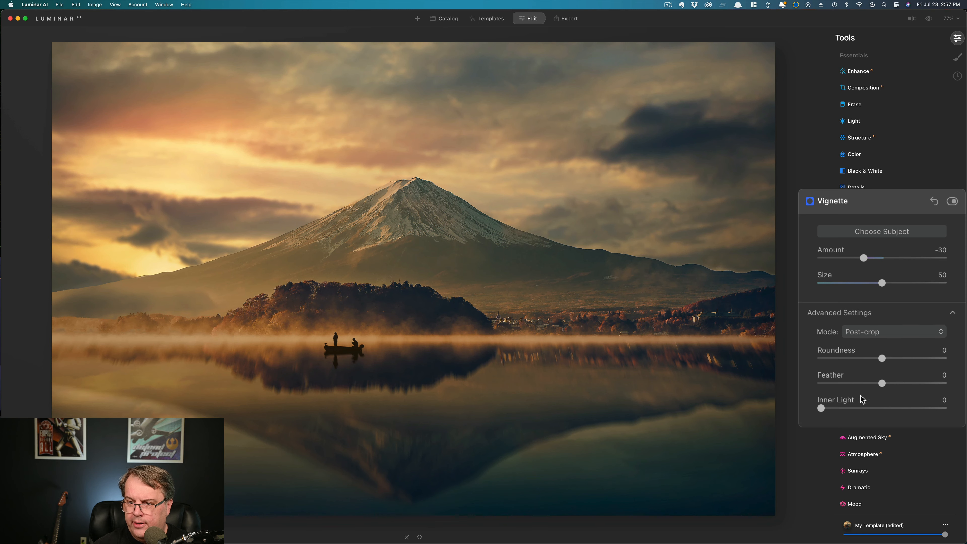
{"action": "left_click", "coordinate": [867, 409]}
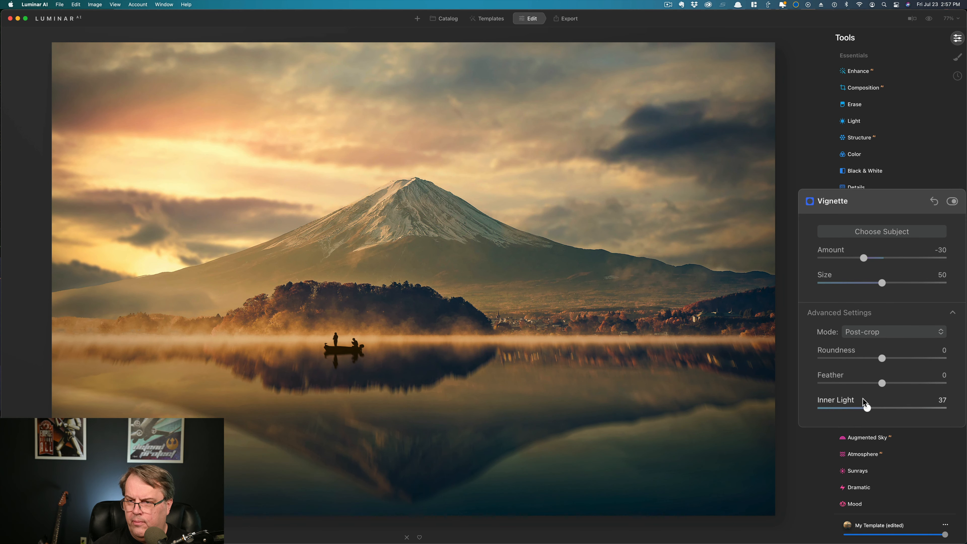
{"action": "mouse_move", "coordinate": [883, 287]}
{"action": "left_mouse_down"}
{"action": "mouse_move", "coordinate": [852, 288]}
{"action": "mouse_move", "coordinate": [899, 287]}
{"action": "mouse_move", "coordinate": [888, 286]}
{"action": "left_mouse_up"}
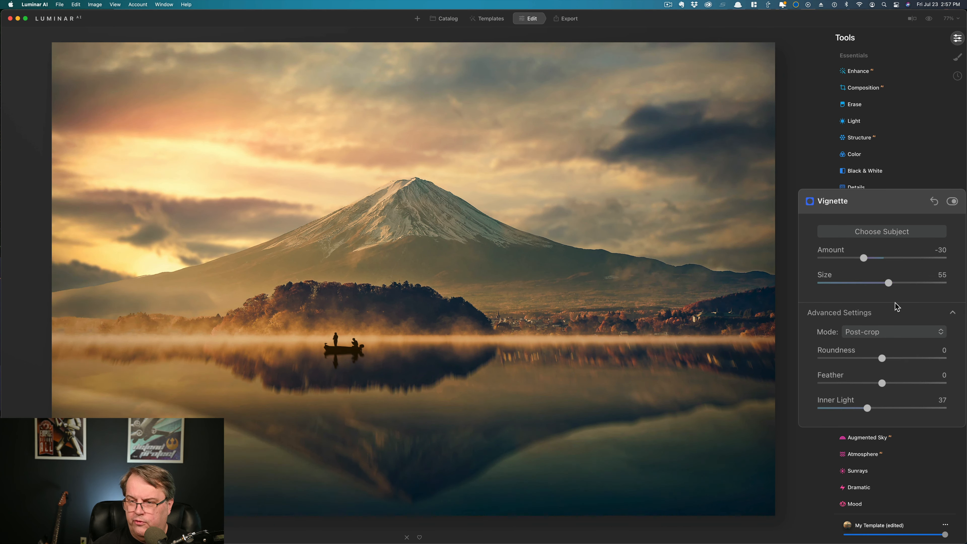
{"action": "left_click", "coordinate": [928, 20]}
{"action": "left_click", "coordinate": [928, 20]}
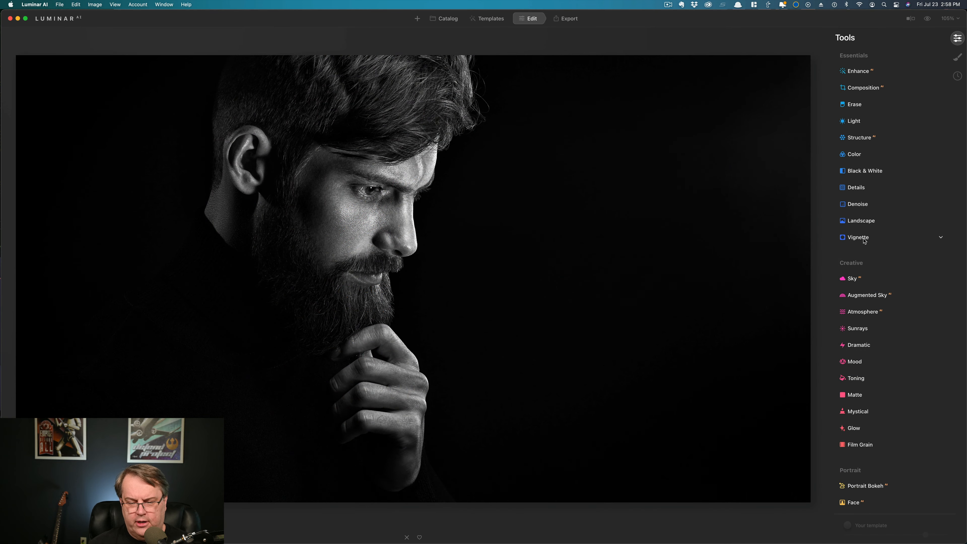
Step: Add the Love Around texture from the Sparklers collection to the portrait and set its Opacity to 65
{"action": "left_click", "coordinate": [957, 57]}
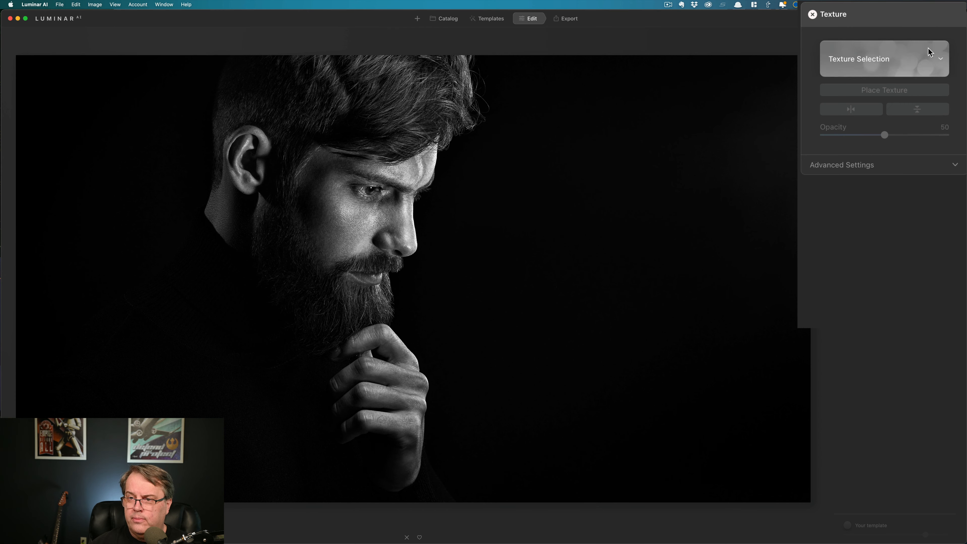
{"action": "left_click", "coordinate": [928, 58]}
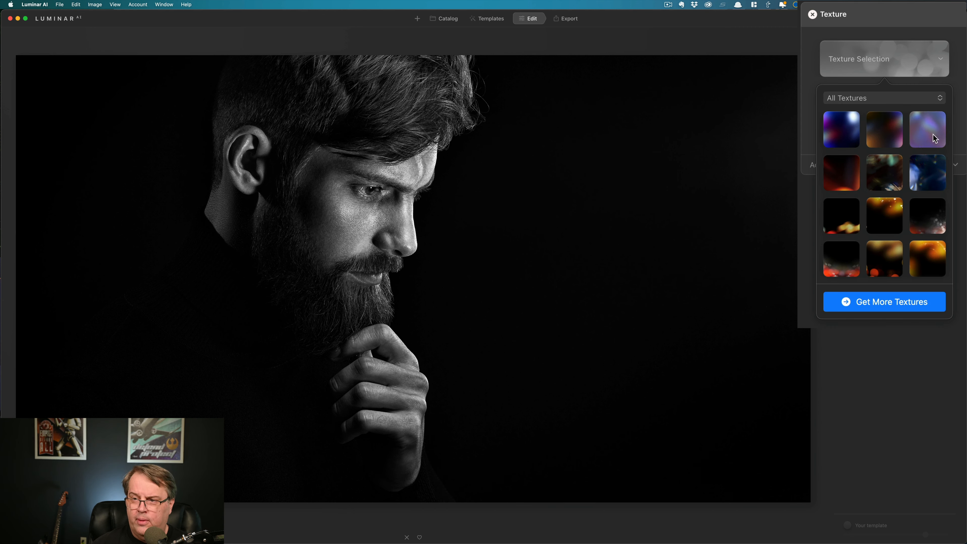
{"action": "scroll", "coordinate": [892, 182], "scroll_direction": "down", "scroll_amount": 5}
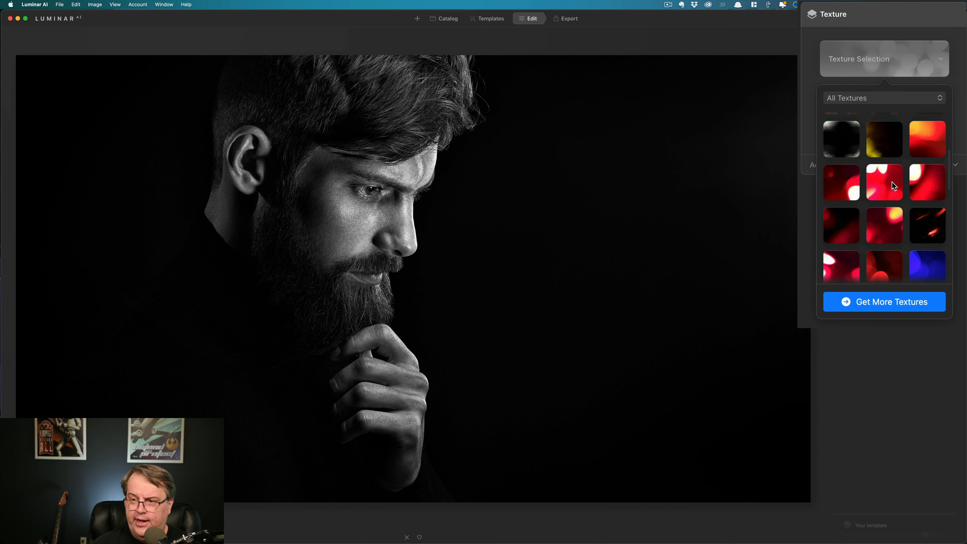
{"action": "scroll", "coordinate": [892, 182], "scroll_direction": "down", "scroll_amount": 10}
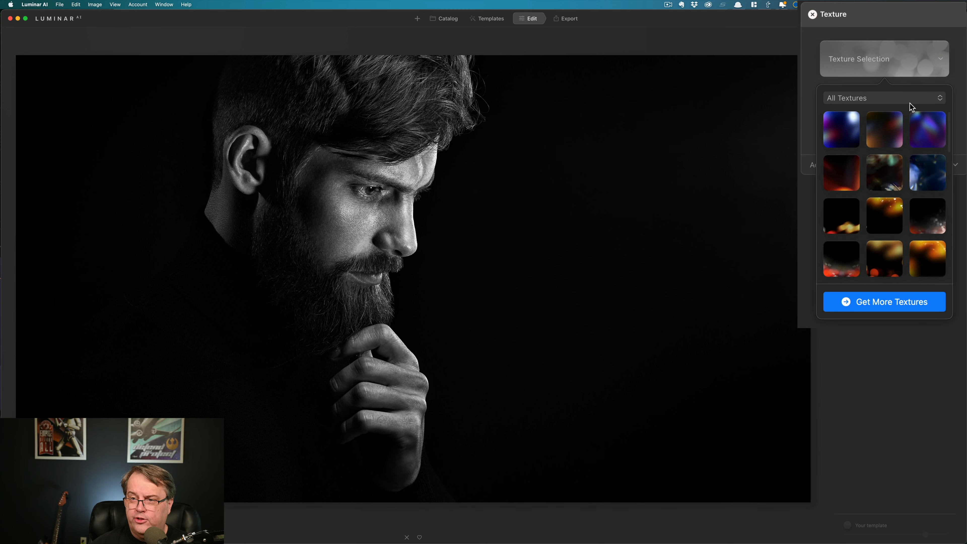
{"action": "left_click", "coordinate": [921, 99]}
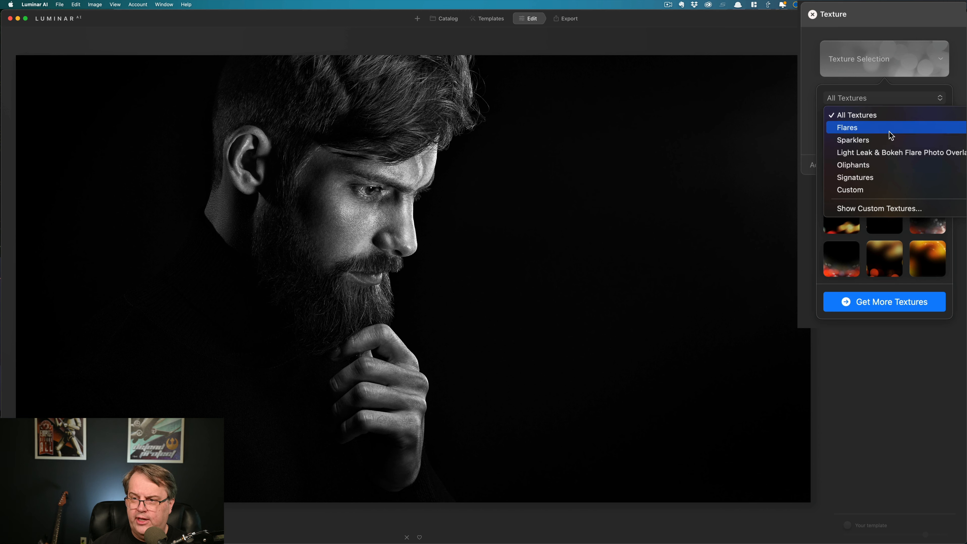
{"action": "left_click", "coordinate": [891, 141]}
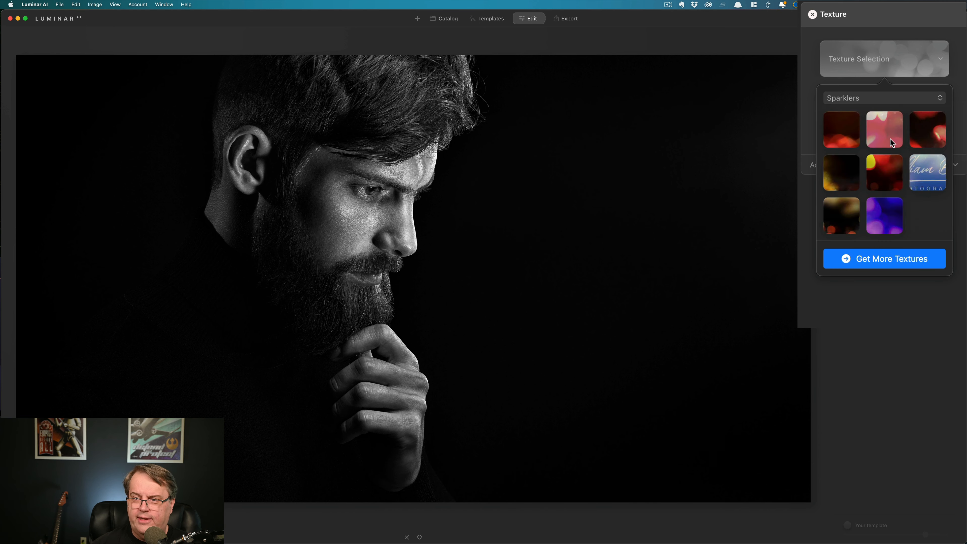
{"action": "left_click", "coordinate": [881, 129]}
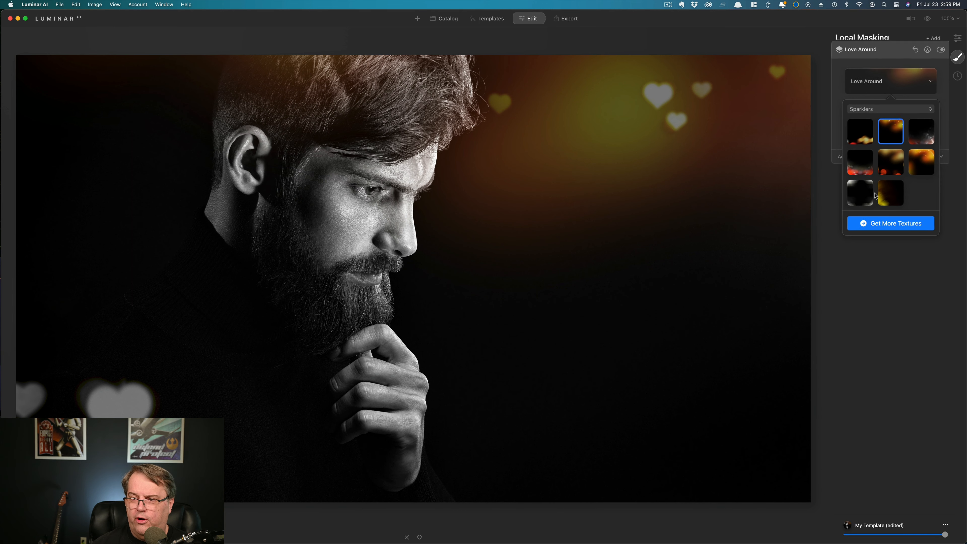
{"action": "left_click", "coordinate": [942, 140]}
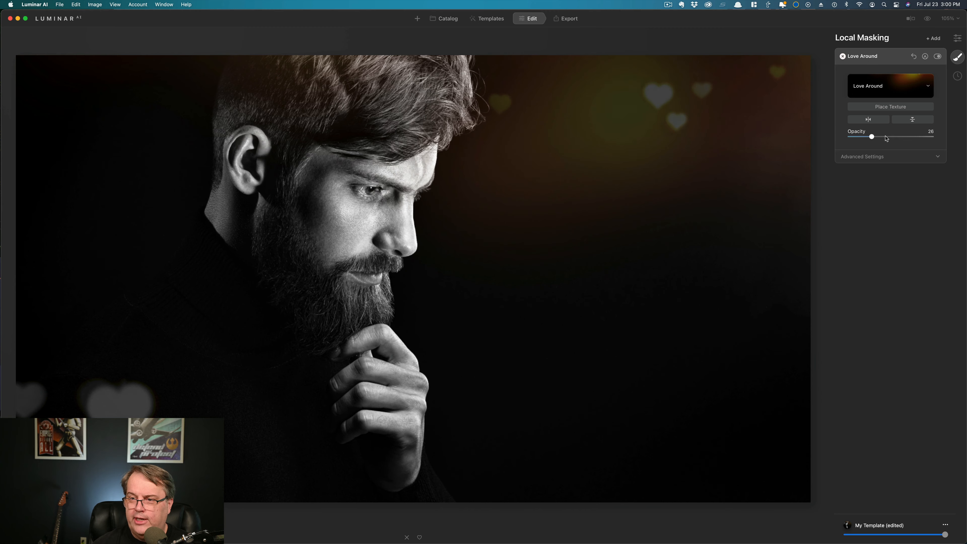
{"action": "left_click_drag", "start_coordinate": [890, 137], "coordinate": [905, 138]}
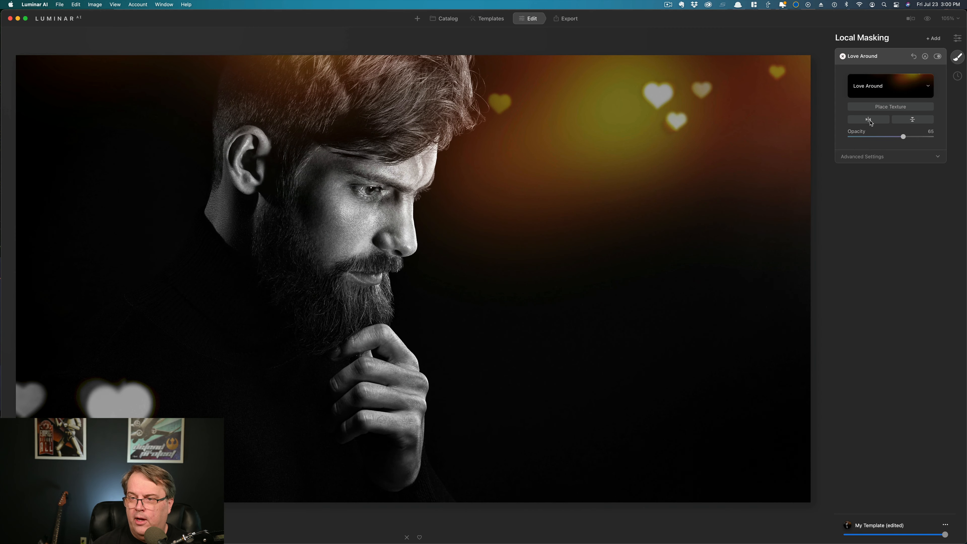
Step: Try the Love Around texture flipped horizontally and vertically, and flip it back to its original orientation
{"action": "left_click", "coordinate": [868, 119]}
{"action": "left_click", "coordinate": [908, 122]}
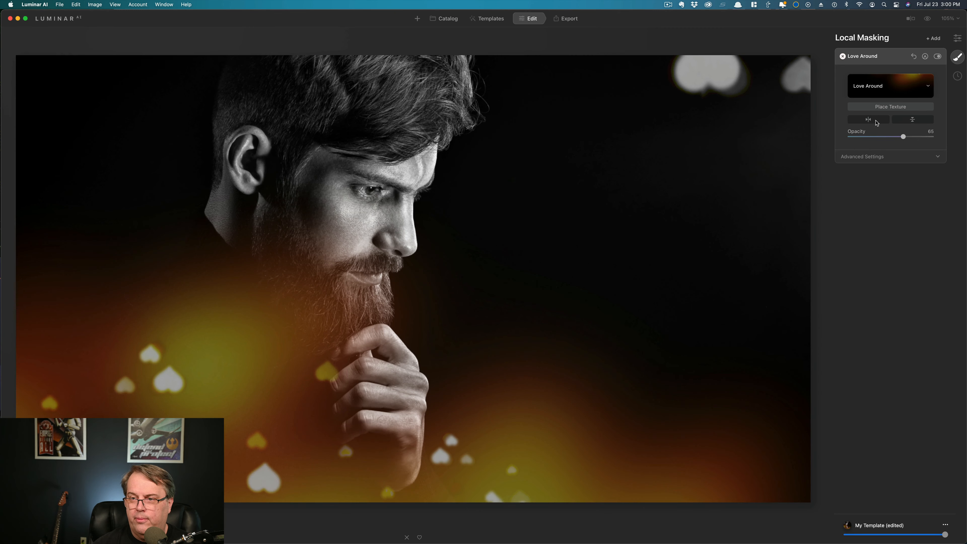
{"action": "left_click", "coordinate": [874, 122]}
{"action": "left_click", "coordinate": [912, 121]}
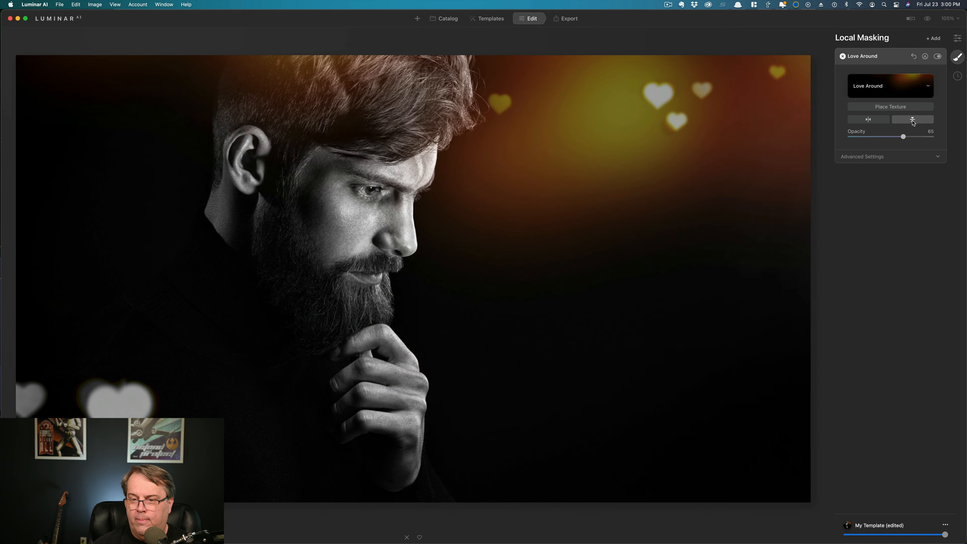
Step: Review the Love Around texture's blend modes, keep Screen, and set its Brightness to -51
{"action": "left_click", "coordinate": [937, 157]}
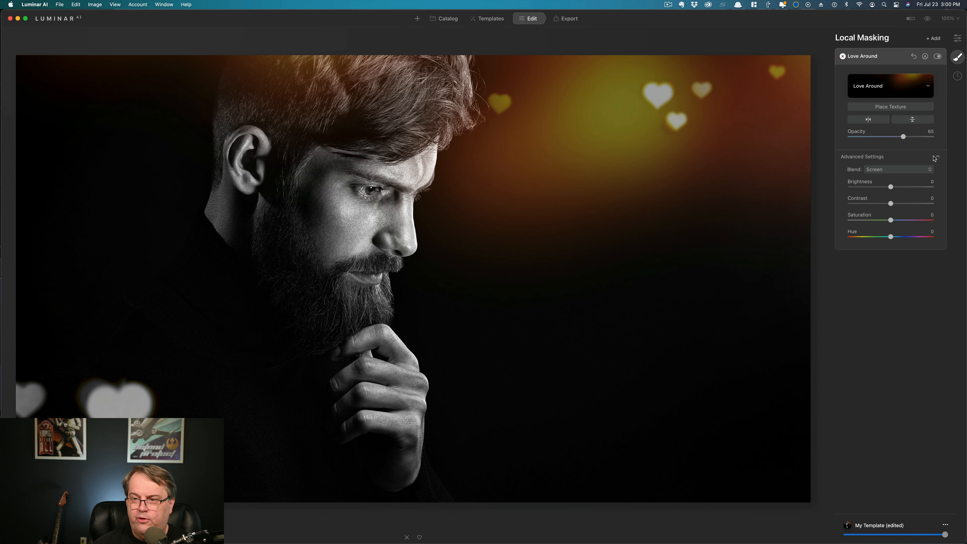
{"action": "left_click", "coordinate": [901, 170]}
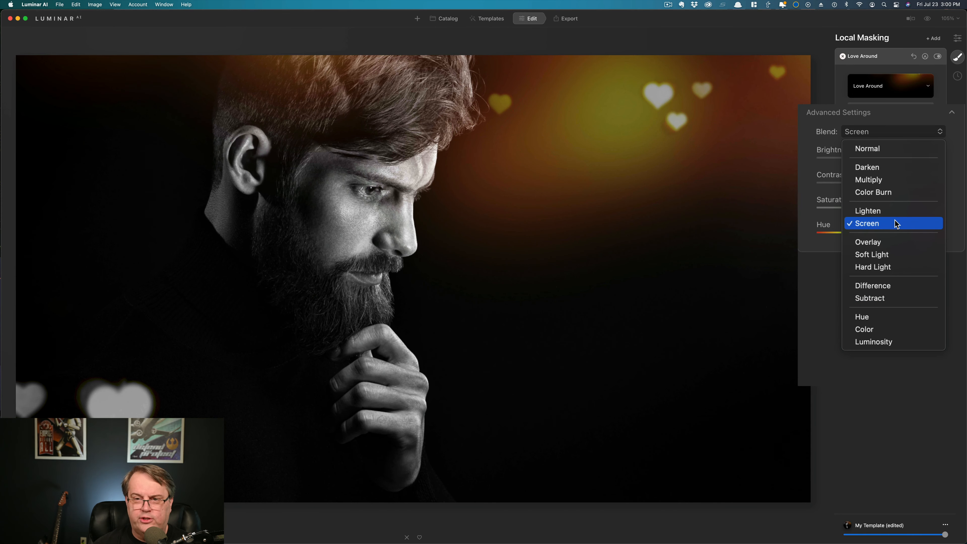
{"action": "left_click", "coordinate": [957, 225]}
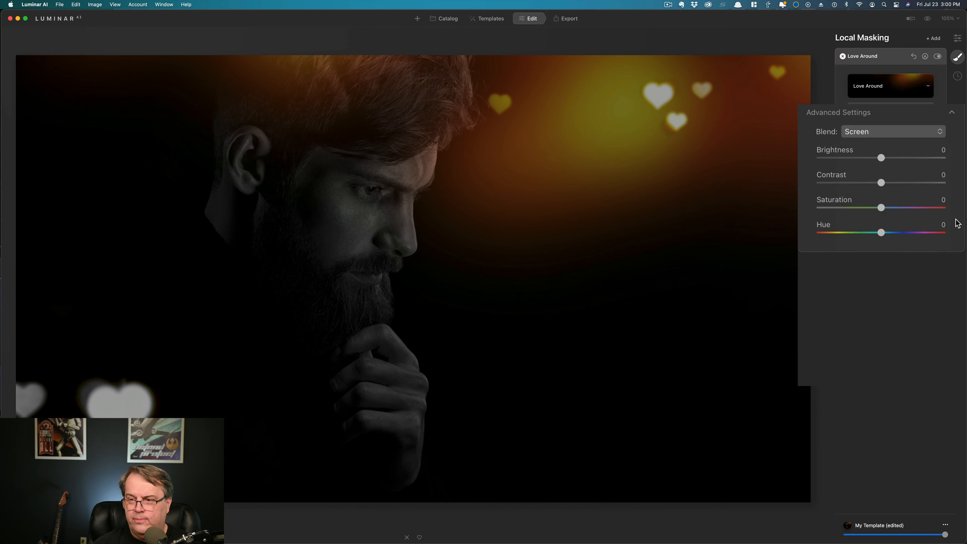
{"action": "left_click", "coordinate": [901, 157]}
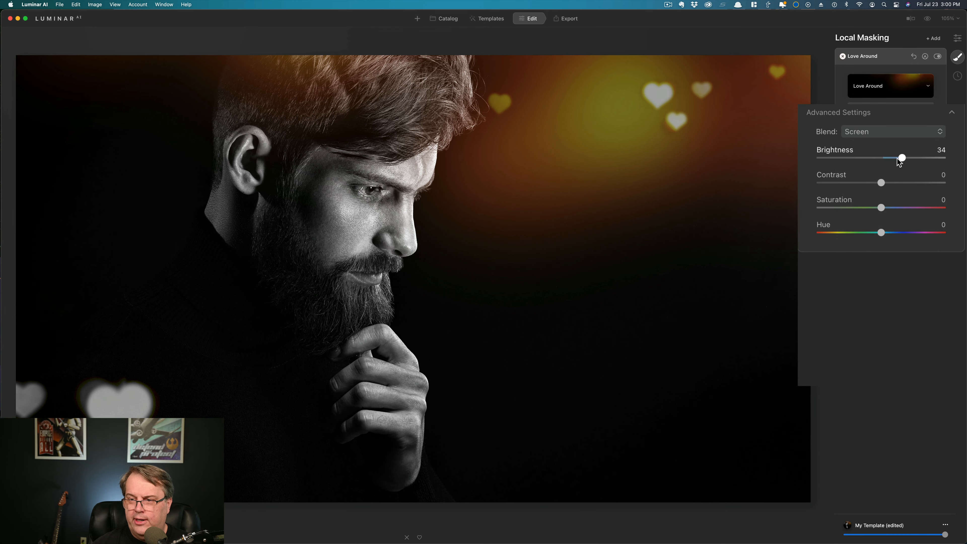
{"action": "left_click", "coordinate": [848, 158]}
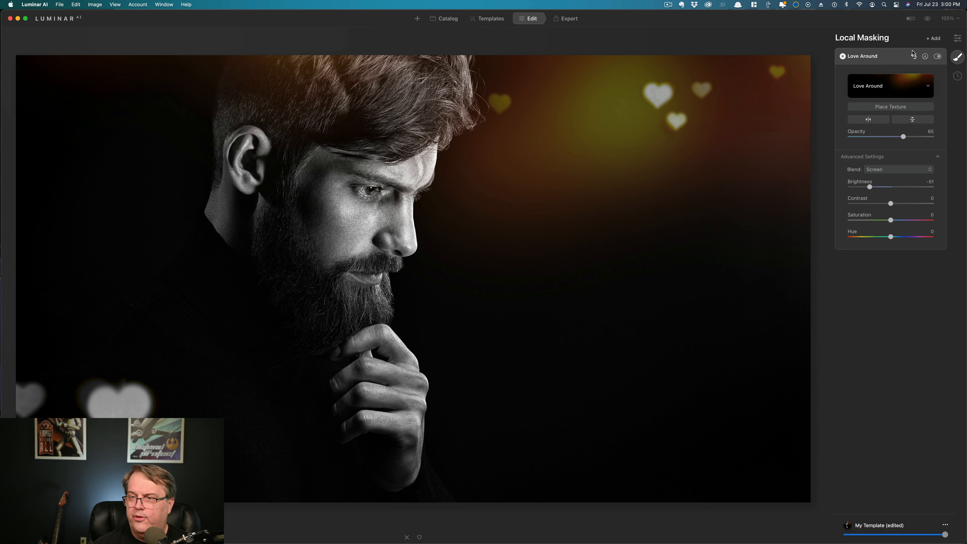
Step: Add a second texture layer using the white high-resolution photography signature from the Signatures collection
{"action": "left_click", "coordinate": [931, 38]}
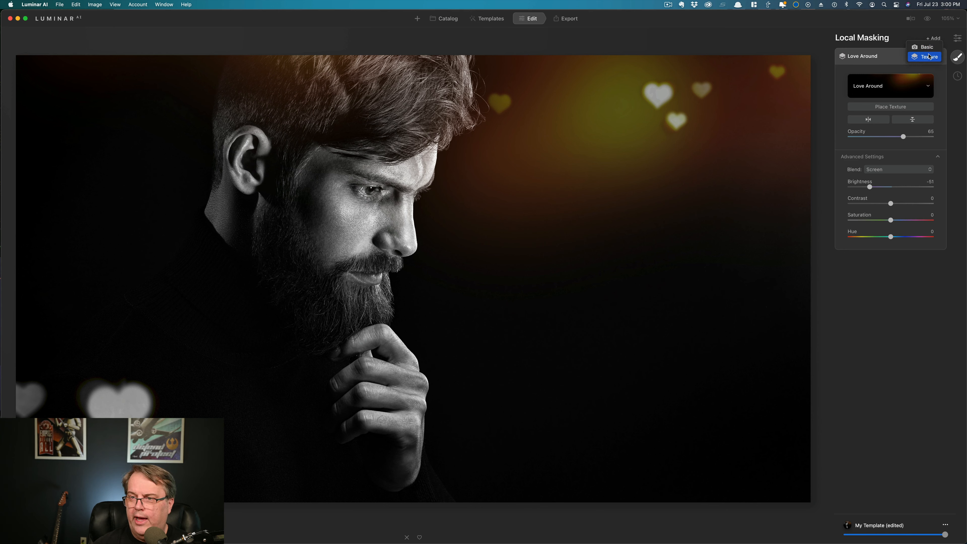
{"action": "left_click", "coordinate": [928, 57]}
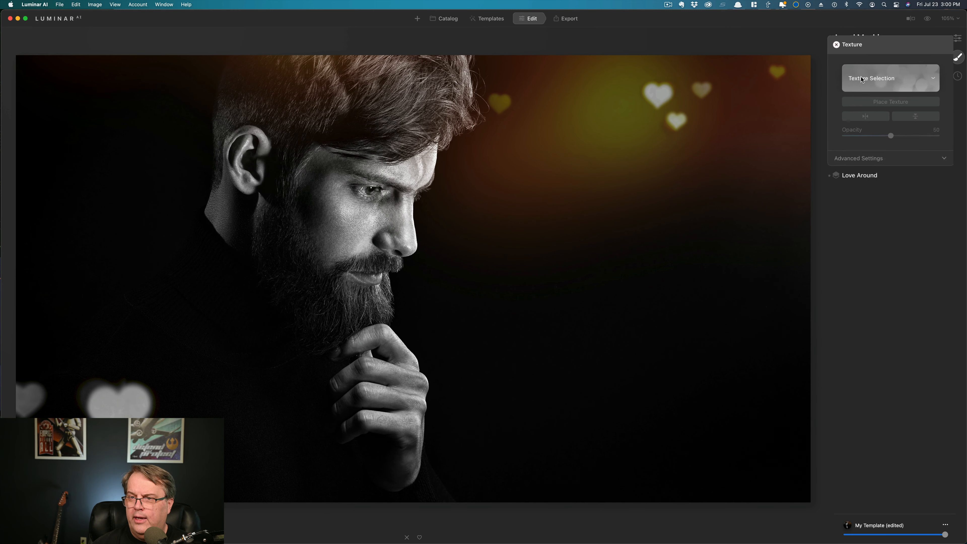
{"action": "left_click", "coordinate": [887, 87]}
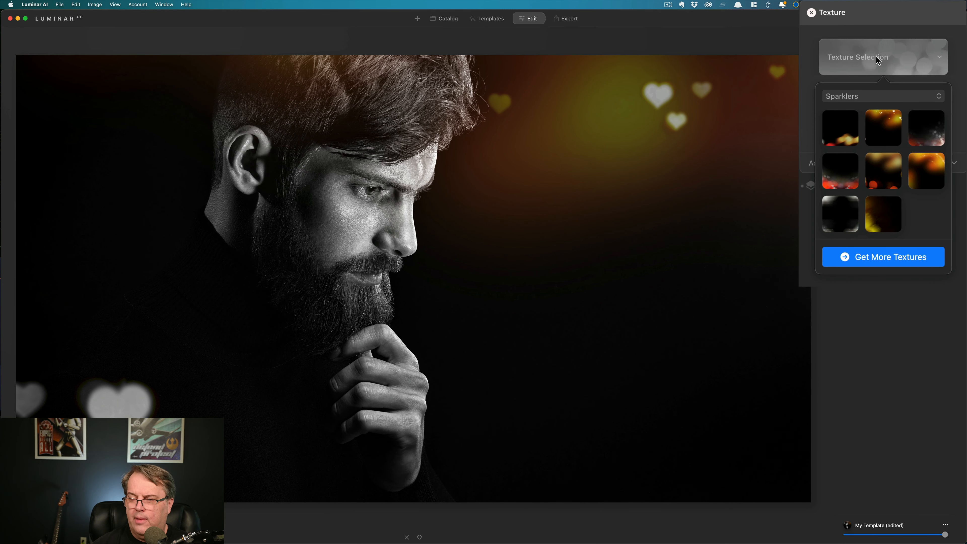
{"action": "left_click", "coordinate": [892, 97]}
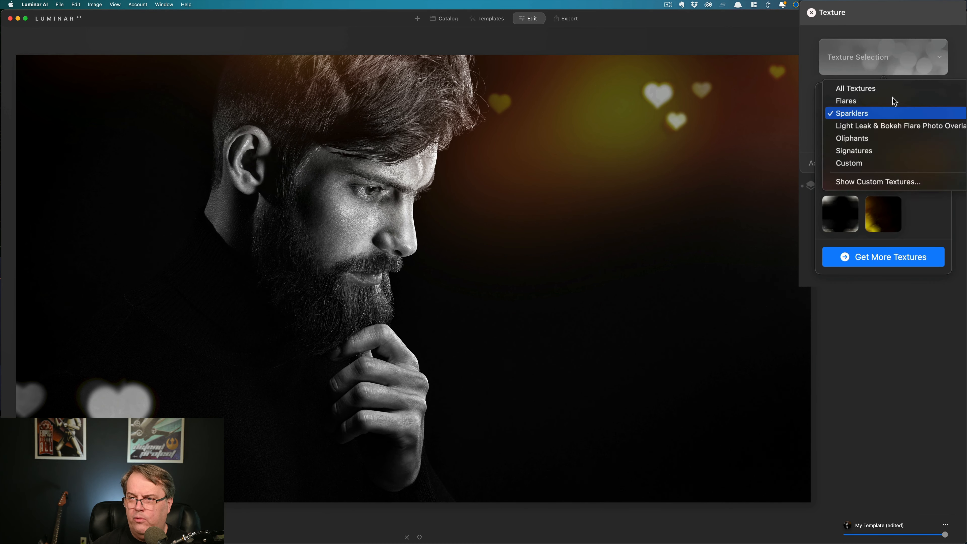
{"action": "left_click", "coordinate": [857, 150]}
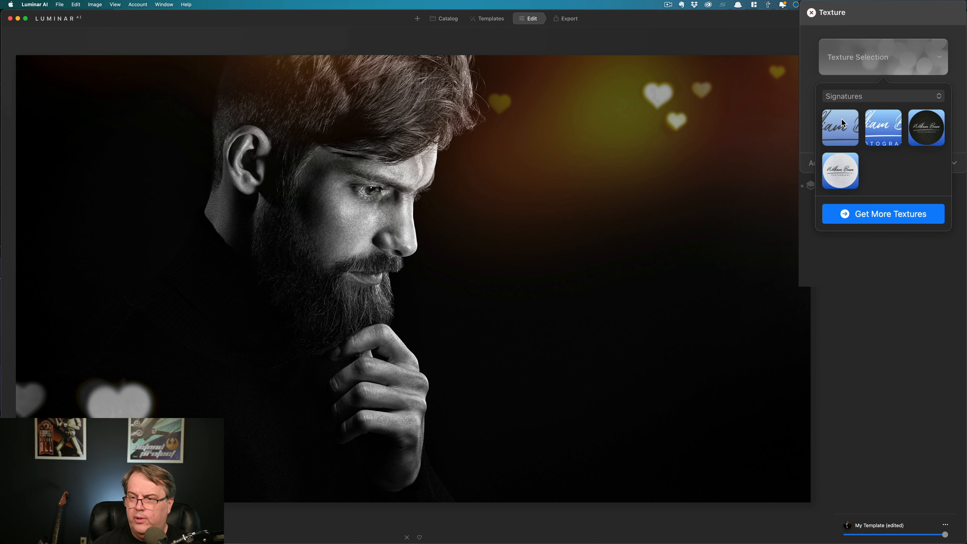
{"action": "left_click", "coordinate": [882, 126]}
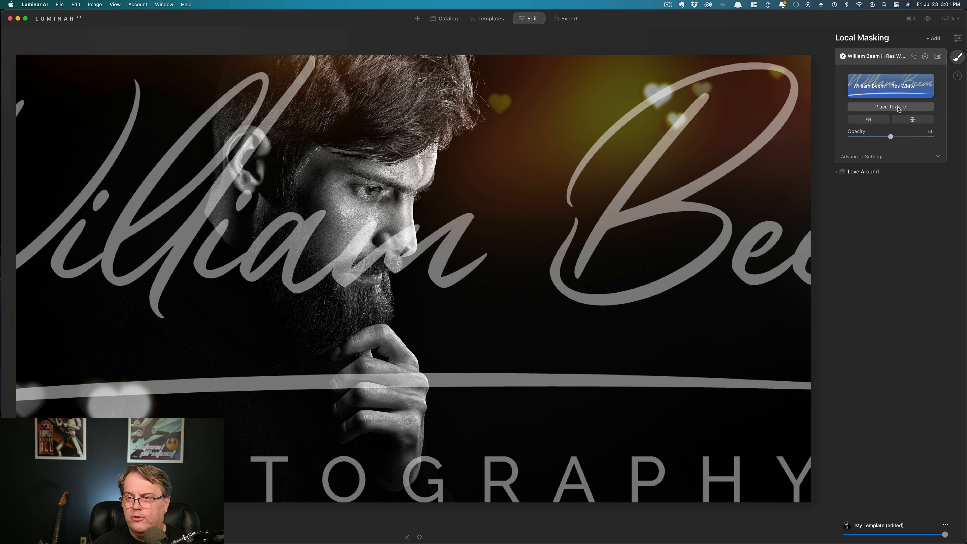
Step: Place the signature texture, shrinking it to a small logo and moving it into the photo's lower-right corner
{"action": "left_click", "coordinate": [899, 108]}
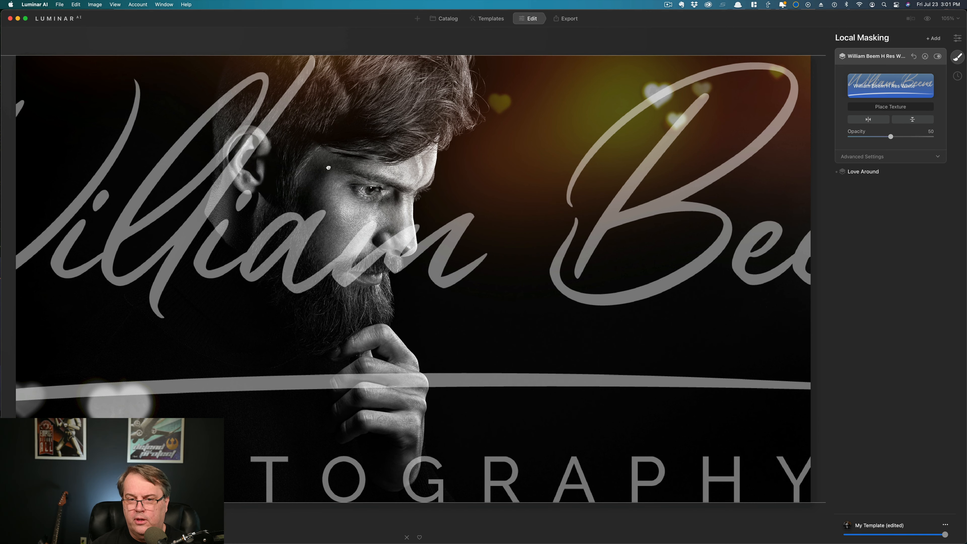
{"action": "mouse_move", "coordinate": [329, 168]}
{"action": "left_mouse_down"}
{"action": "mouse_move", "coordinate": [440, 190]}
{"action": "mouse_move", "coordinate": [539, 177]}
{"action": "left_mouse_up"}
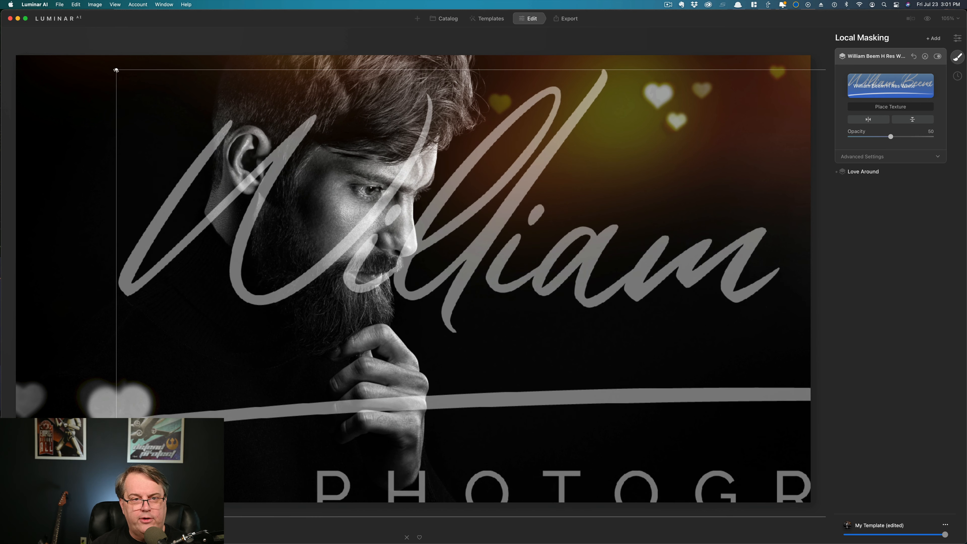
{"action": "left_click_drag", "start_coordinate": [307, 208], "coordinate": [624, 361]}
{"action": "mouse_move", "coordinate": [681, 392]}
{"action": "left_mouse_down"}
{"action": "mouse_move", "coordinate": [297, 250]}
{"action": "mouse_move", "coordinate": [197, 244]}
{"action": "left_mouse_up"}
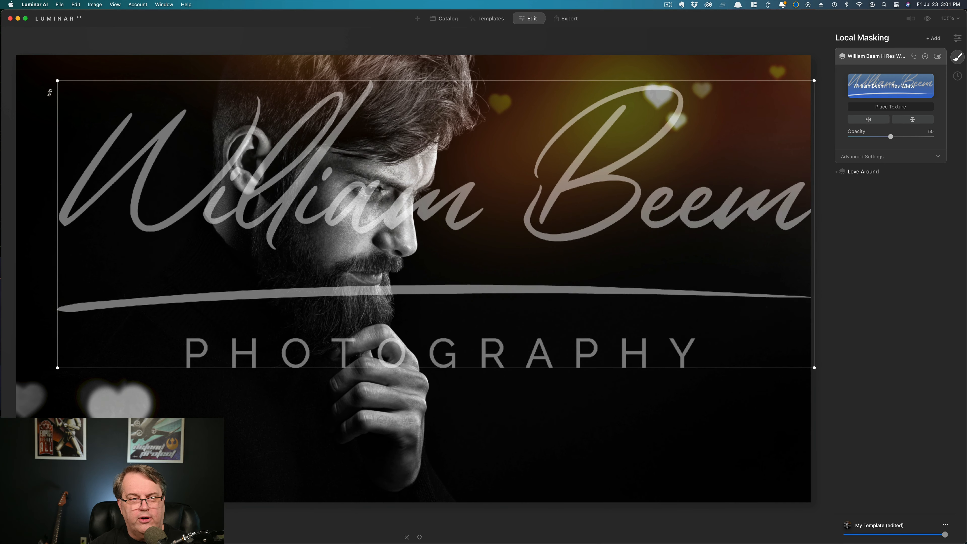
{"action": "mouse_move", "coordinate": [57, 81]}
{"action": "left_mouse_down"}
{"action": "mouse_move", "coordinate": [475, 267]}
{"action": "mouse_move", "coordinate": [542, 334]}
{"action": "left_mouse_up"}
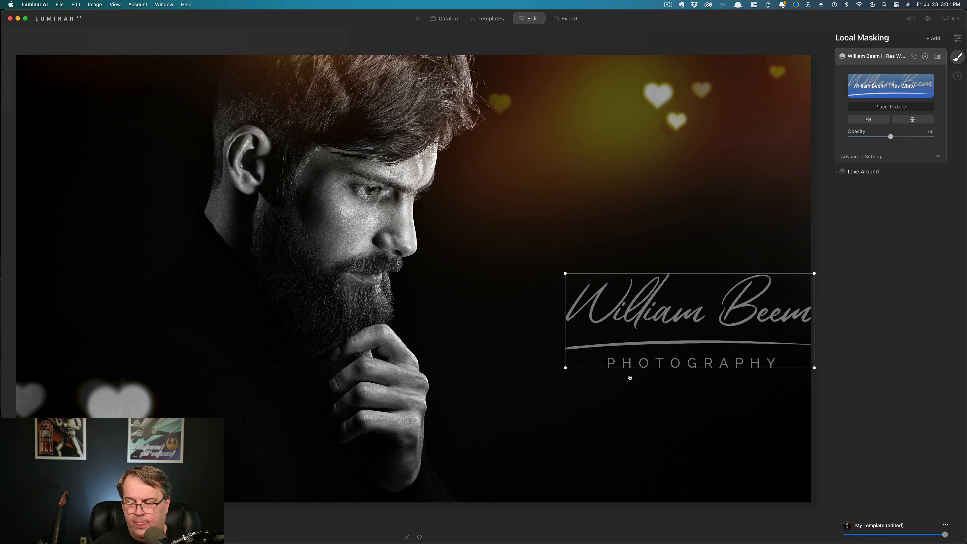
{"action": "left_click_drag", "start_coordinate": [629, 377], "coordinate": [621, 418]}
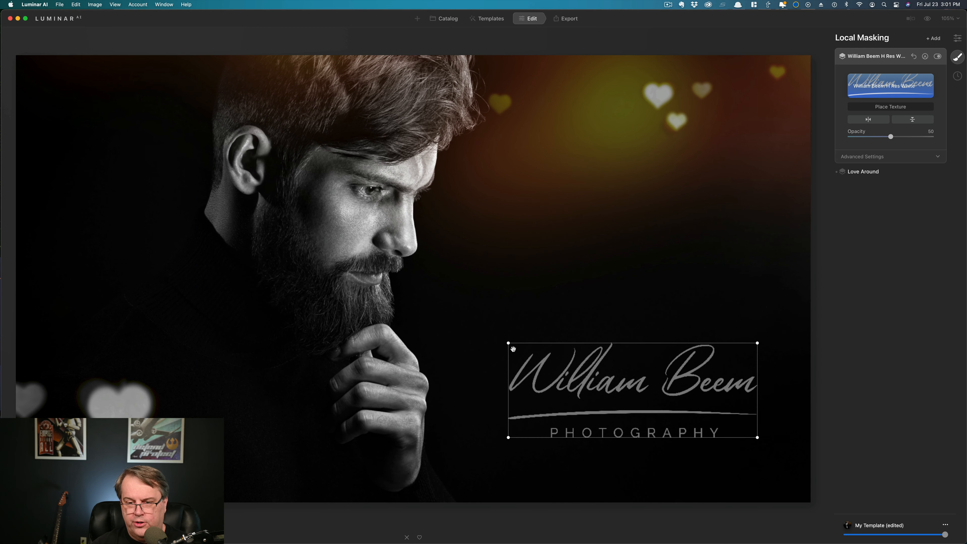
{"action": "mouse_move", "coordinate": [508, 342]}
{"action": "left_mouse_down"}
{"action": "mouse_move", "coordinate": [695, 412]}
{"action": "mouse_move", "coordinate": [746, 465]}
{"action": "left_mouse_up"}
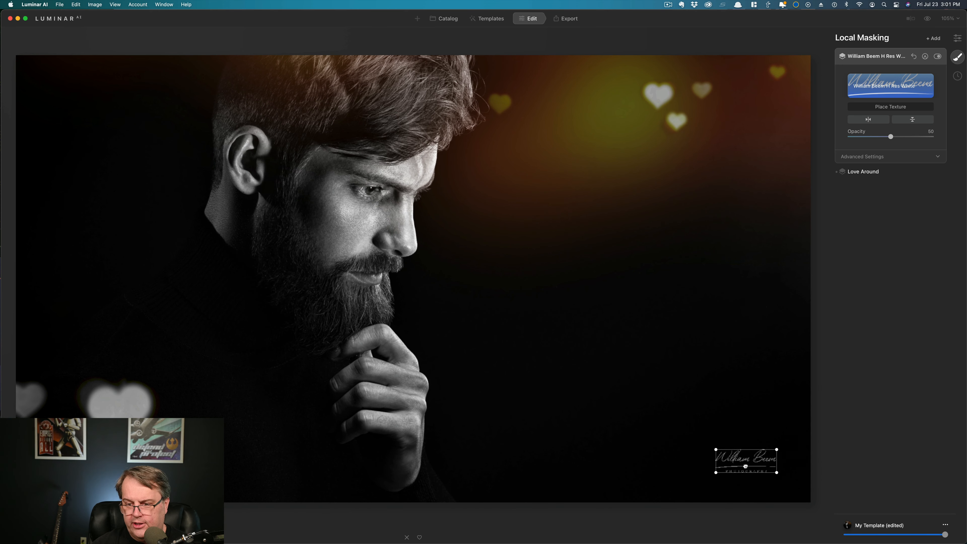
Step: Set the signature's Opacity to 75, show its advanced settings and finish placing it
{"action": "left_click", "coordinate": [912, 137]}
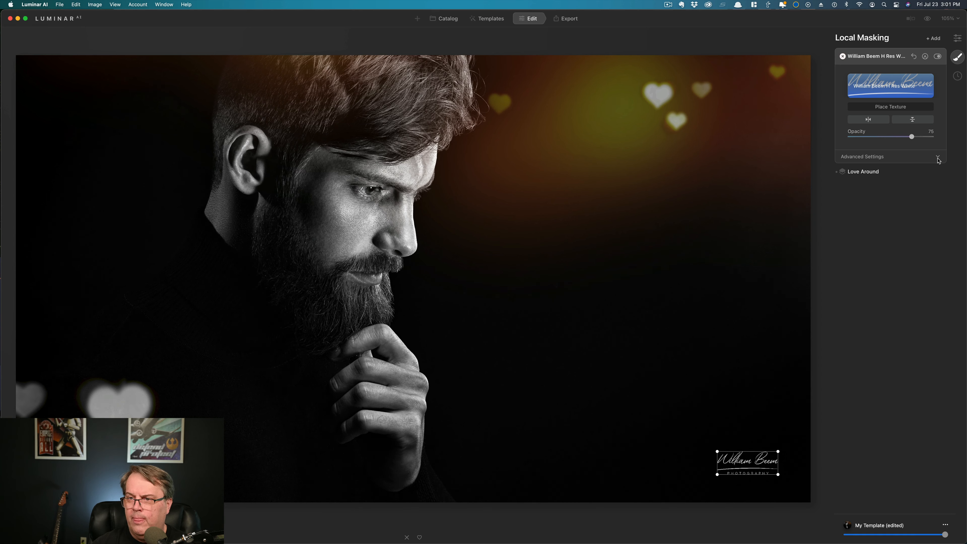
{"action": "left_click", "coordinate": [938, 158]}
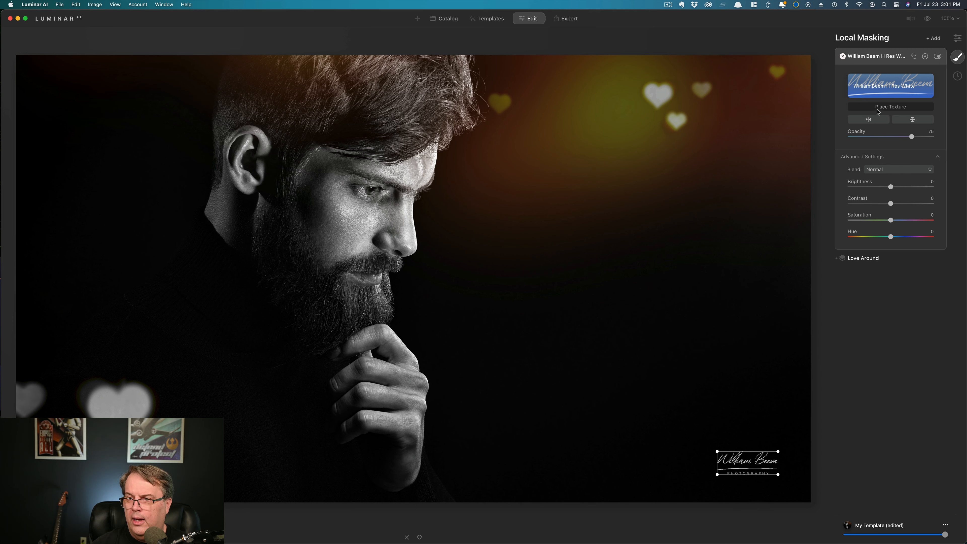
{"action": "left_click", "coordinate": [878, 110]}
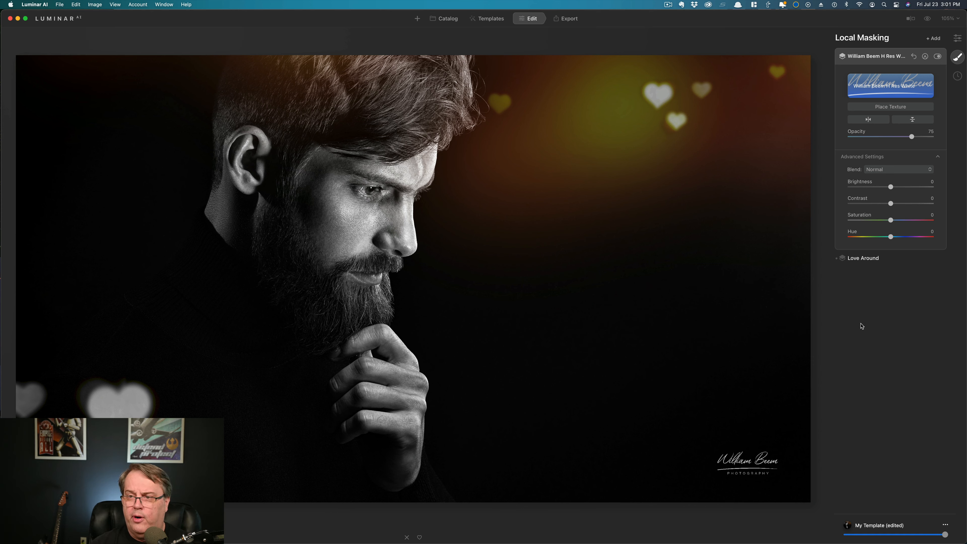
Step: Show the folder of custom textures in Finder from the signature layer's texture collections
{"action": "left_click", "coordinate": [905, 92]}
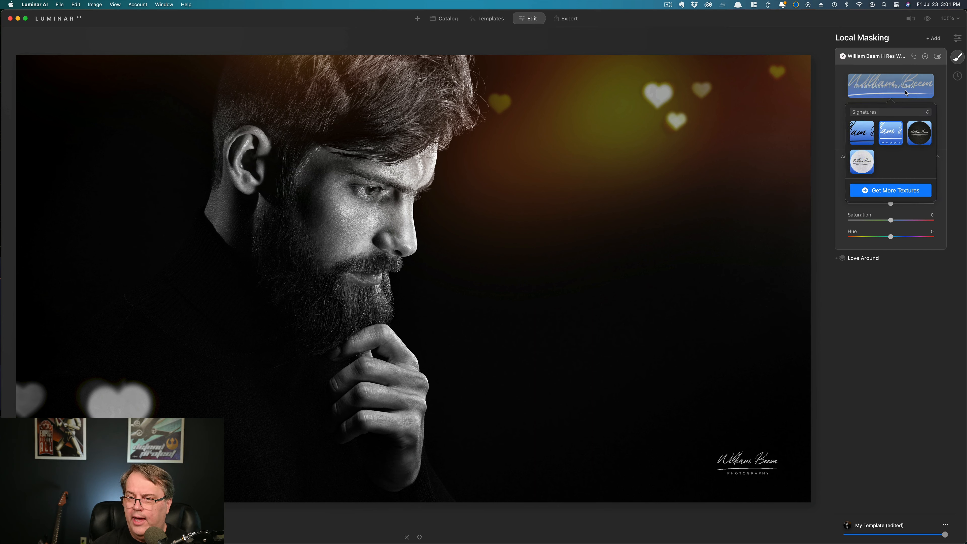
{"action": "left_click", "coordinate": [927, 112]}
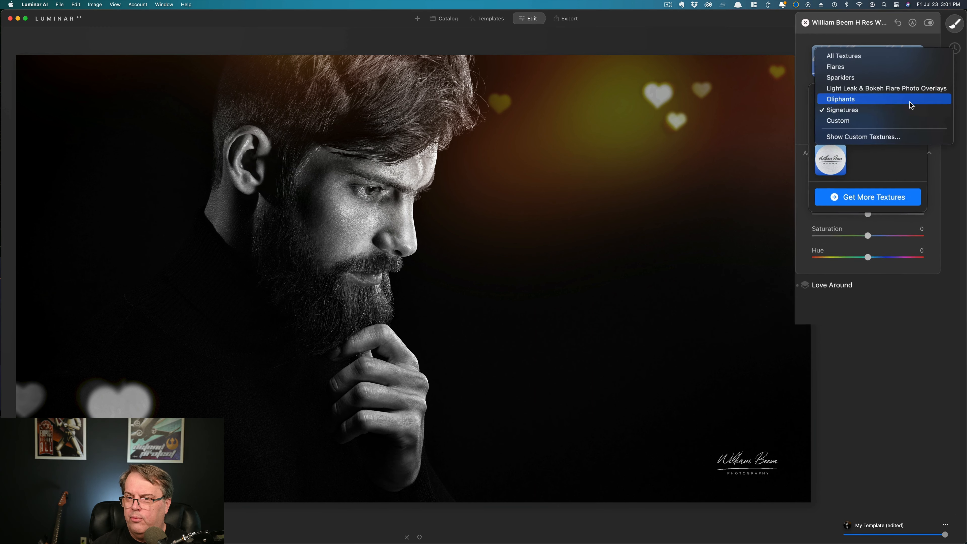
{"action": "left_click", "coordinate": [850, 145]}
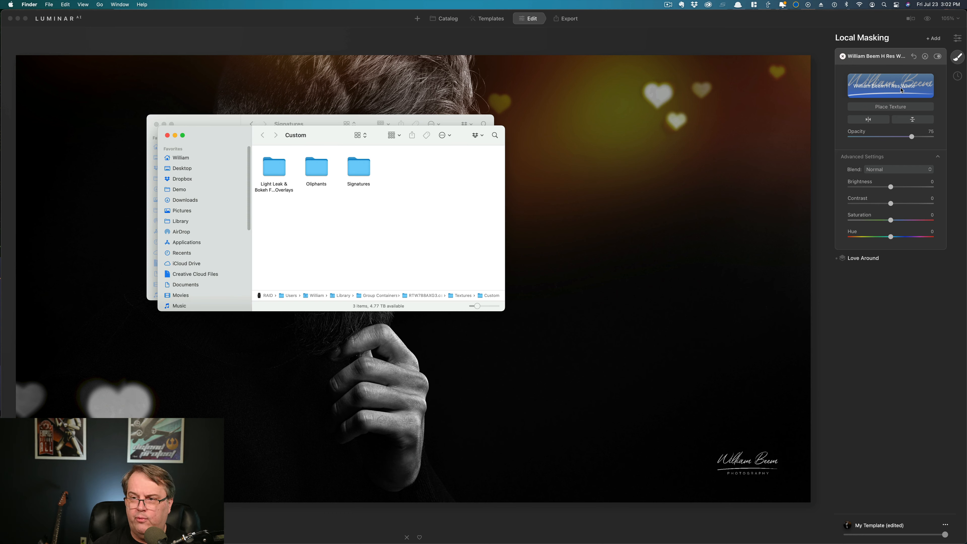
Step: Return to Luminar AI and replace the signature texture with Flame from the Flares collection
{"action": "left_click", "coordinate": [902, 90]}
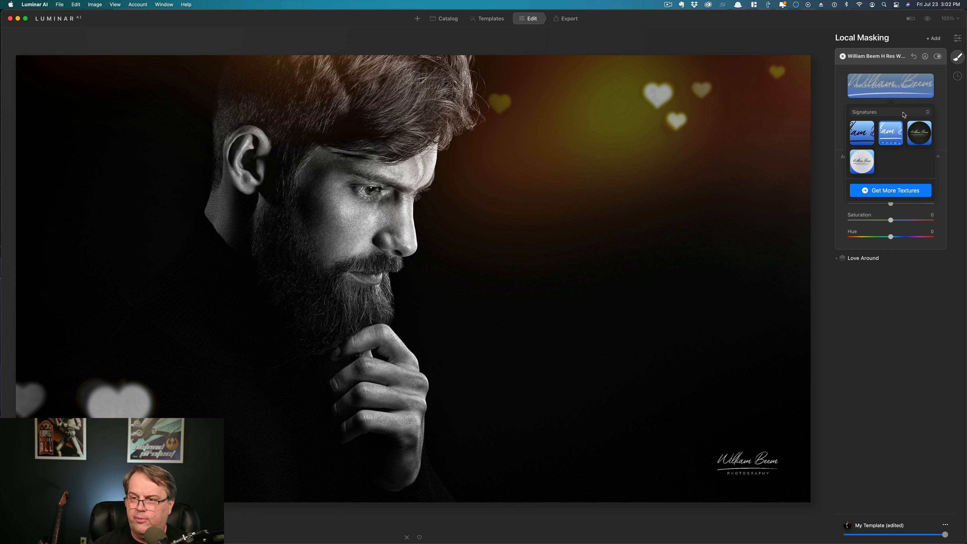
{"action": "left_click", "coordinate": [904, 115]}
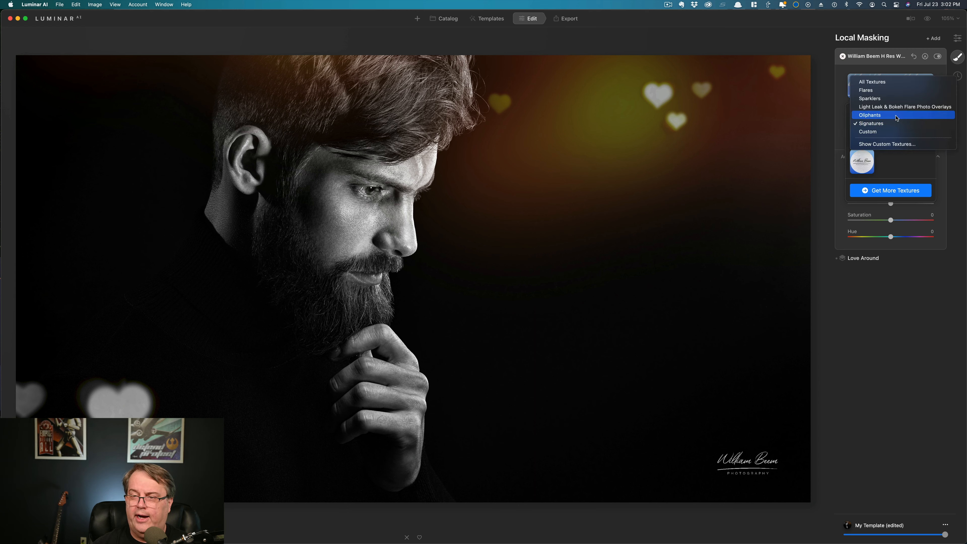
{"action": "left_click", "coordinate": [883, 95]}
{"action": "left_click", "coordinate": [861, 162]}
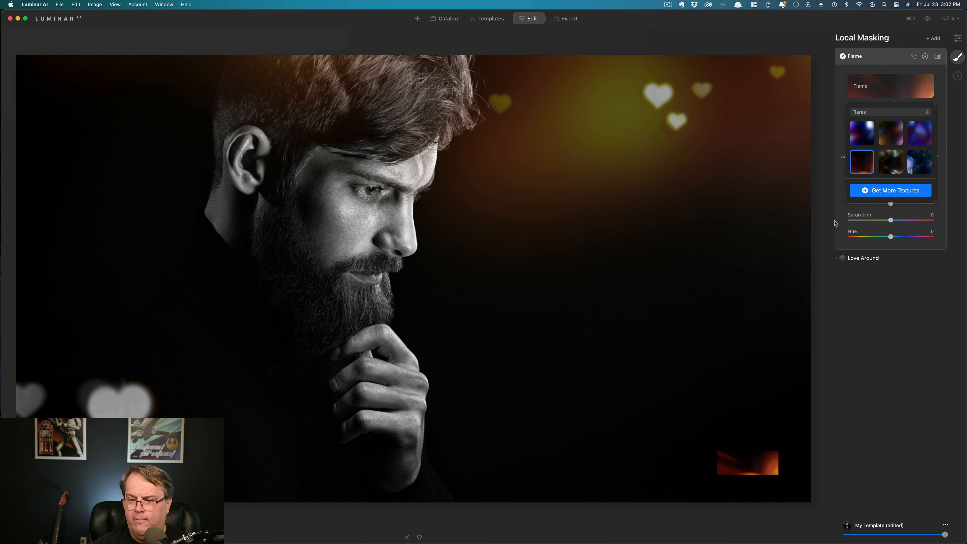
Step: Place the Flame texture, enlarging it from the small logo area to the full width of the photo and repositioning it
{"action": "left_click", "coordinate": [761, 461]}
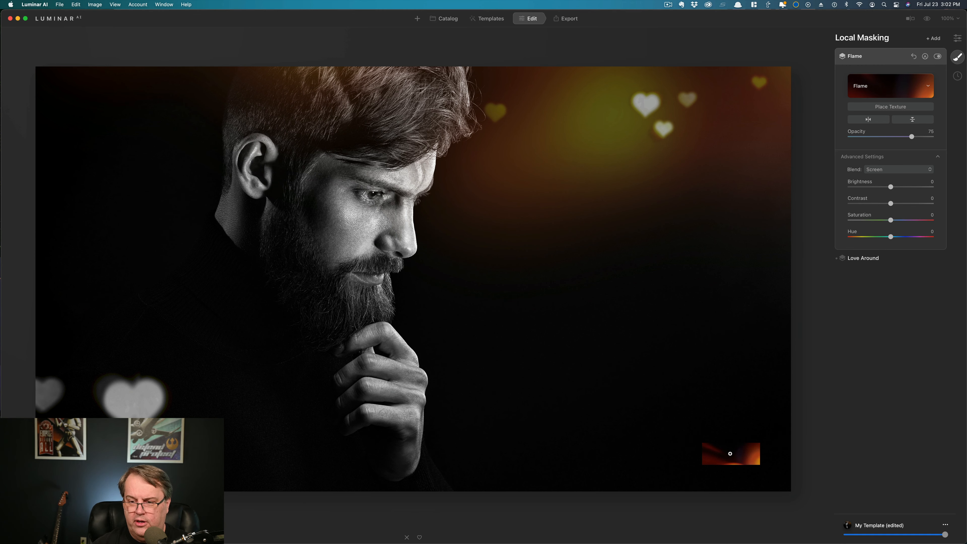
{"action": "scroll", "coordinate": [729, 454], "scroll_direction": "up", "scroll_amount": 1}
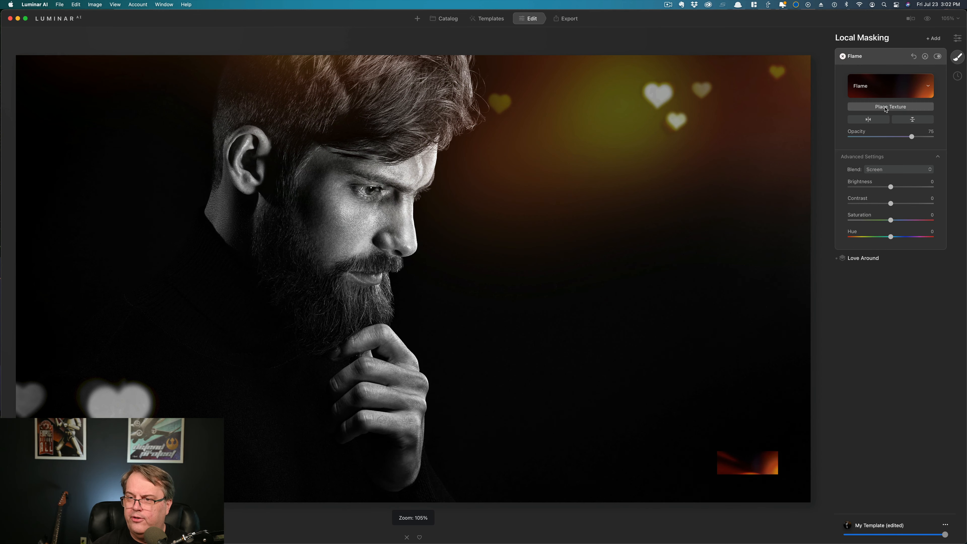
{"action": "left_click", "coordinate": [886, 109]}
{"action": "left_click_drag", "start_coordinate": [716, 451], "coordinate": [159, 176]}
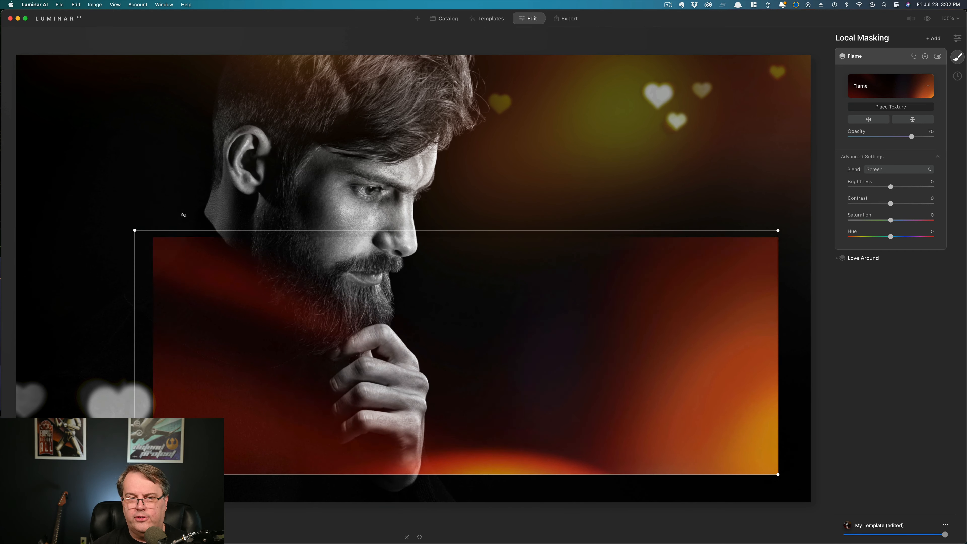
{"action": "left_click_drag", "start_coordinate": [135, 231], "coordinate": [102, 86]}
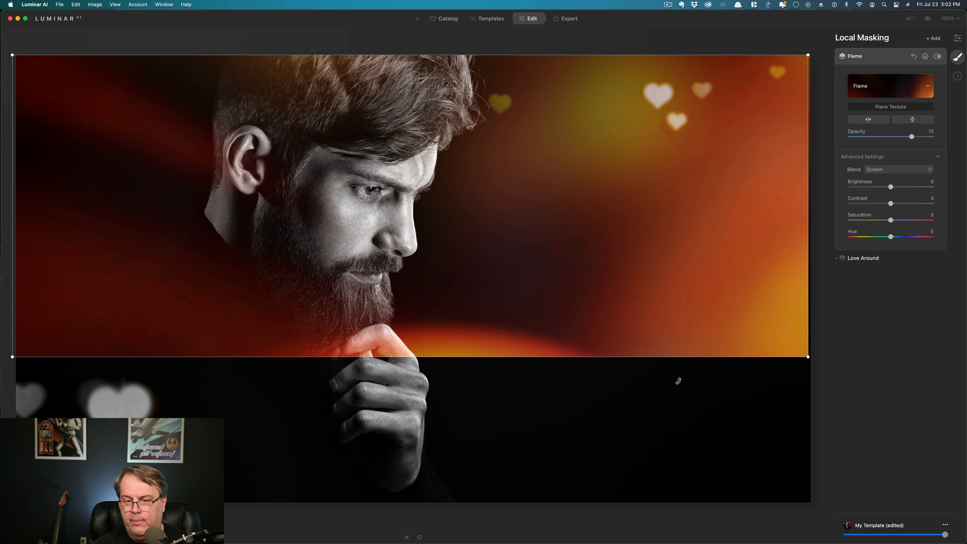
{"action": "left_click_drag", "start_coordinate": [811, 366], "coordinate": [855, 541]}
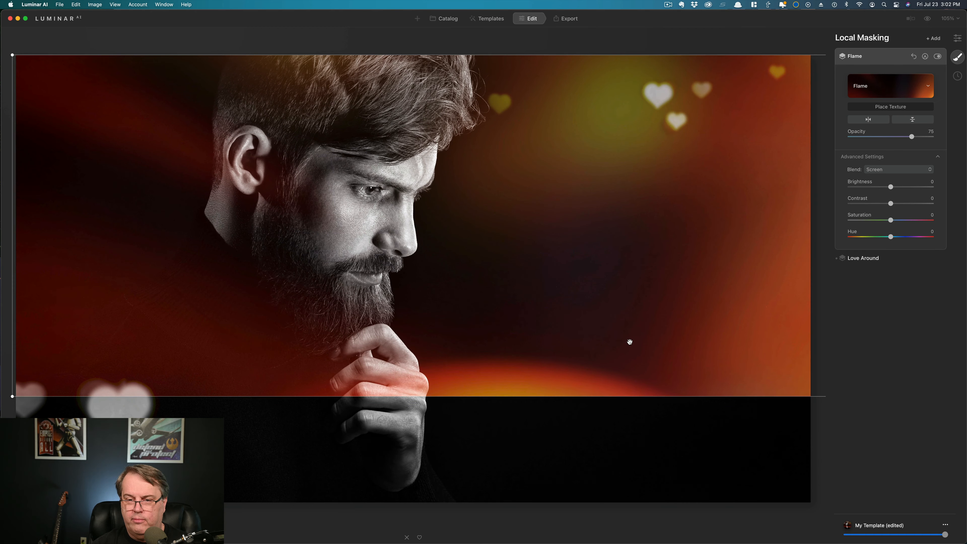
{"action": "left_click_drag", "start_coordinate": [505, 361], "coordinate": [566, 404]}
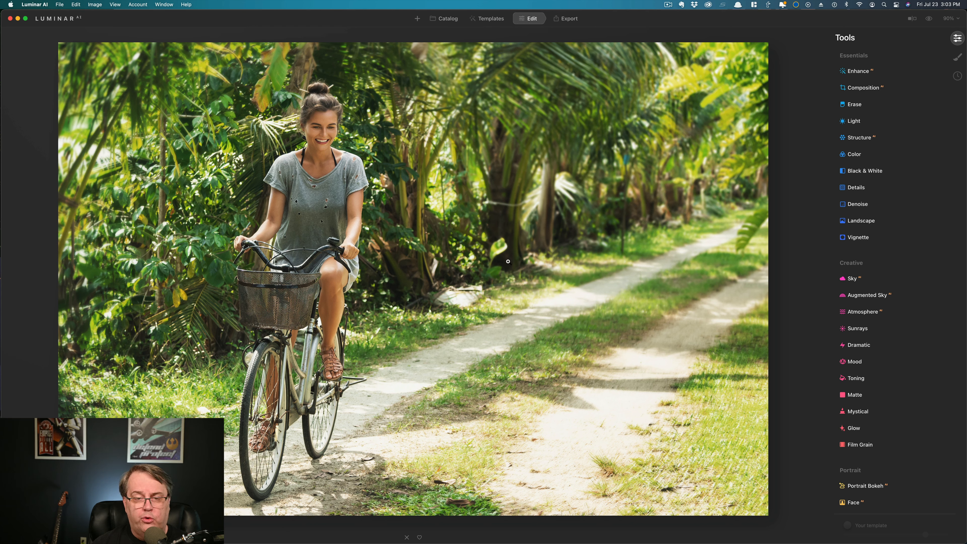
Step: Apply Portrait Bokeh to the cyclist photo with the Amount set to 55
{"action": "scroll", "coordinate": [908, 364], "scroll_direction": "down", "scroll_amount": 3}
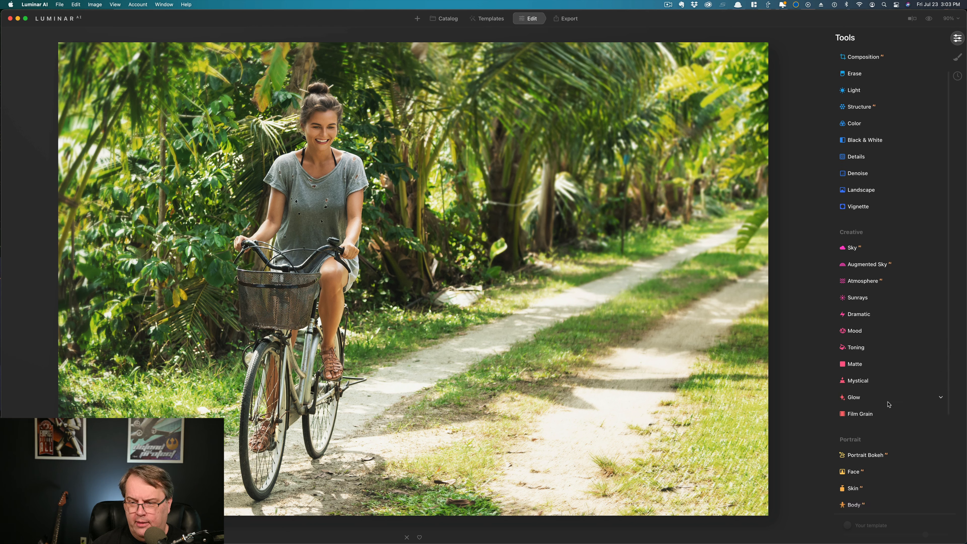
{"action": "left_click", "coordinate": [868, 441]}
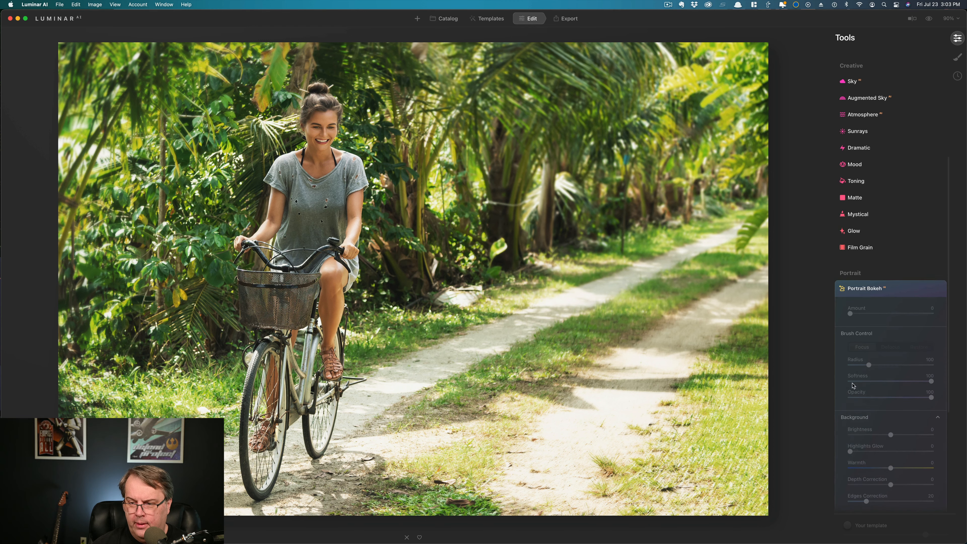
{"action": "left_click_drag", "start_coordinate": [850, 249], "coordinate": [895, 250]}
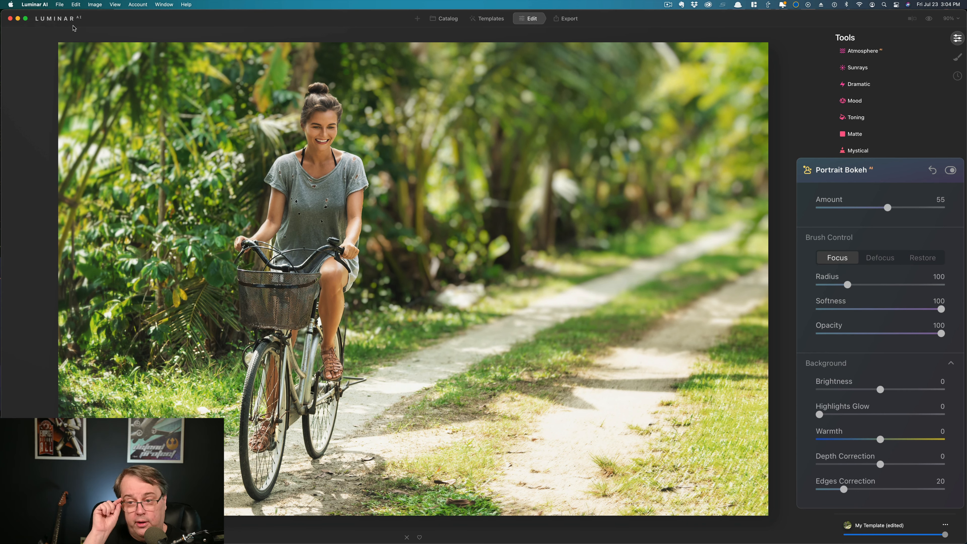
Step: Inspect the cyclist's mask with the Focus and Defocus brushes, and compare the blurred photo with the original
{"action": "mouse_move", "coordinate": [311, 115]}
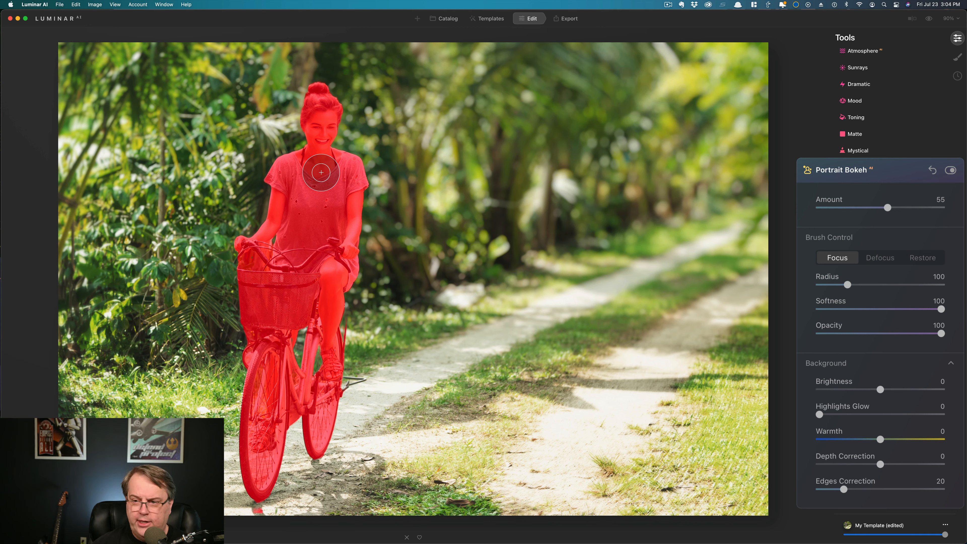
{"action": "scroll", "coordinate": [881, 254], "scroll_direction": "down", "scroll_amount": 2}
{"action": "scroll", "coordinate": [880, 251], "scroll_direction": "down", "scroll_amount": 1}
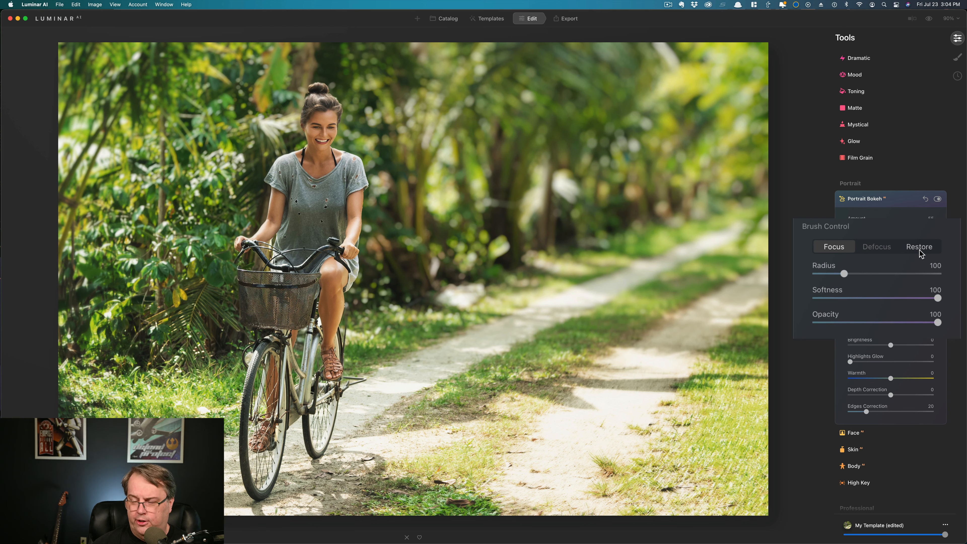
{"action": "left_click", "coordinate": [876, 247]}
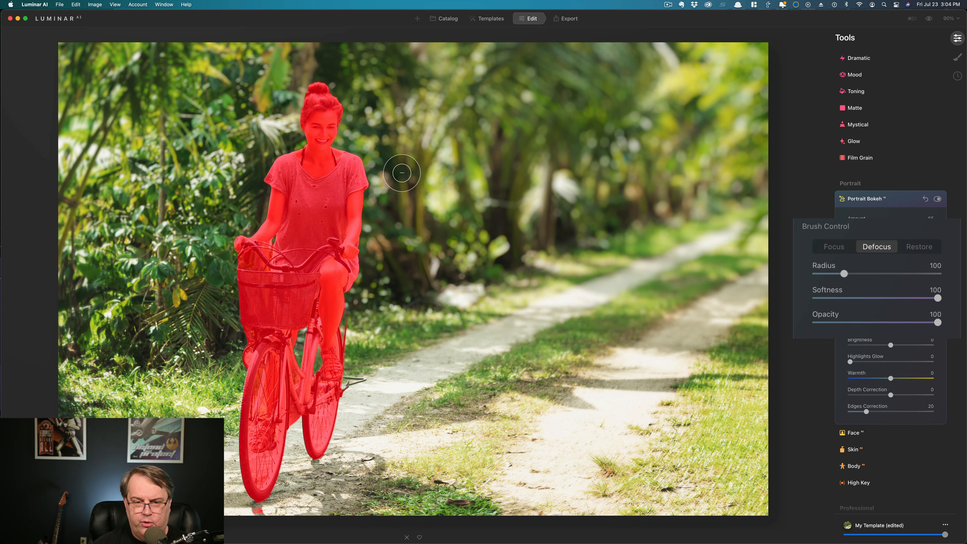
{"action": "left_click", "coordinate": [832, 247]}
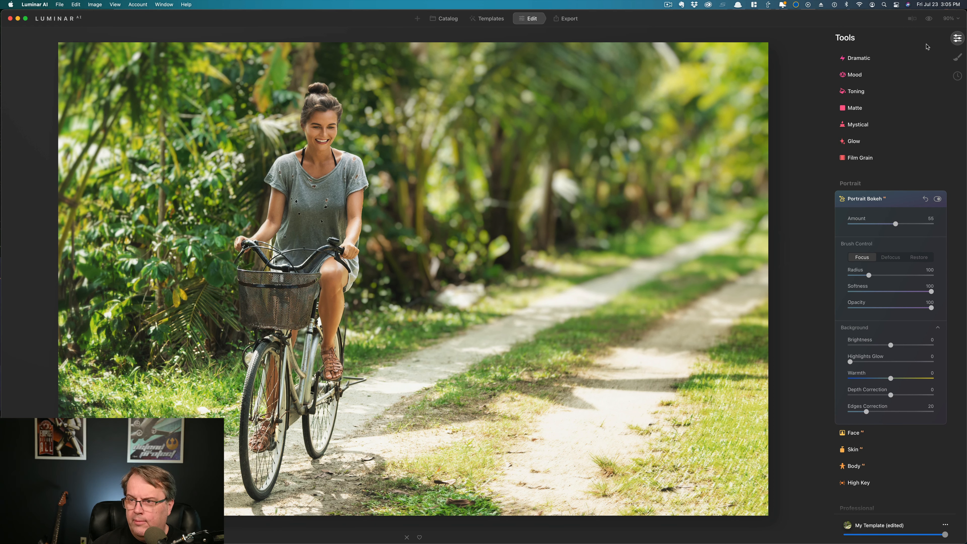
{"action": "left_click", "coordinate": [927, 20]}
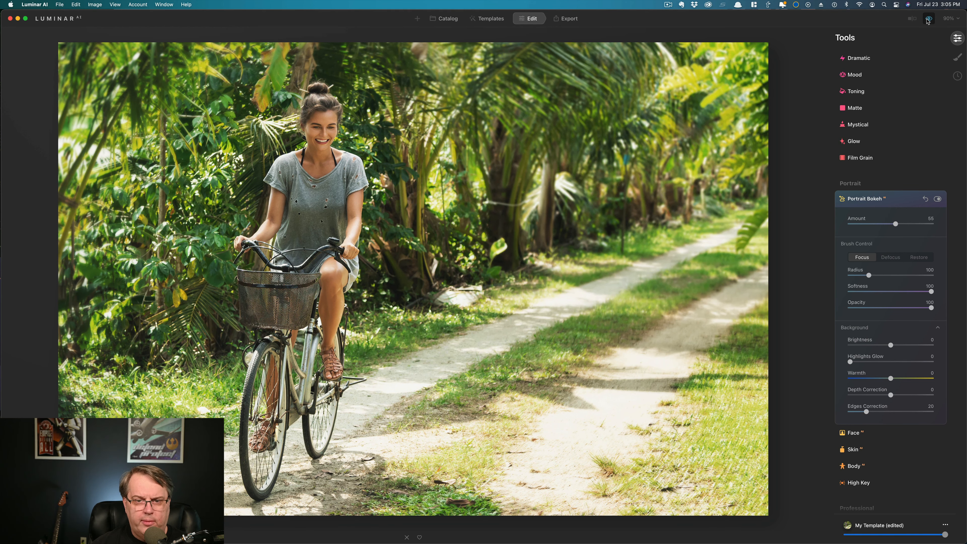
{"action": "left_click", "coordinate": [928, 20]}
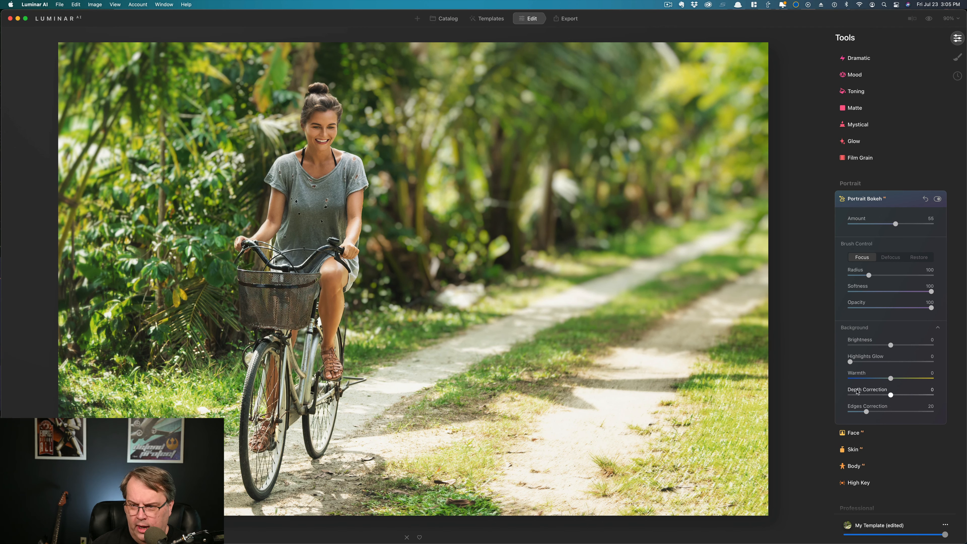
Step: Try the bokeh background's Brightness at -40 and 46, and reset it to 0
{"action": "scroll", "coordinate": [912, 333], "scroll_direction": "down", "scroll_amount": 2}
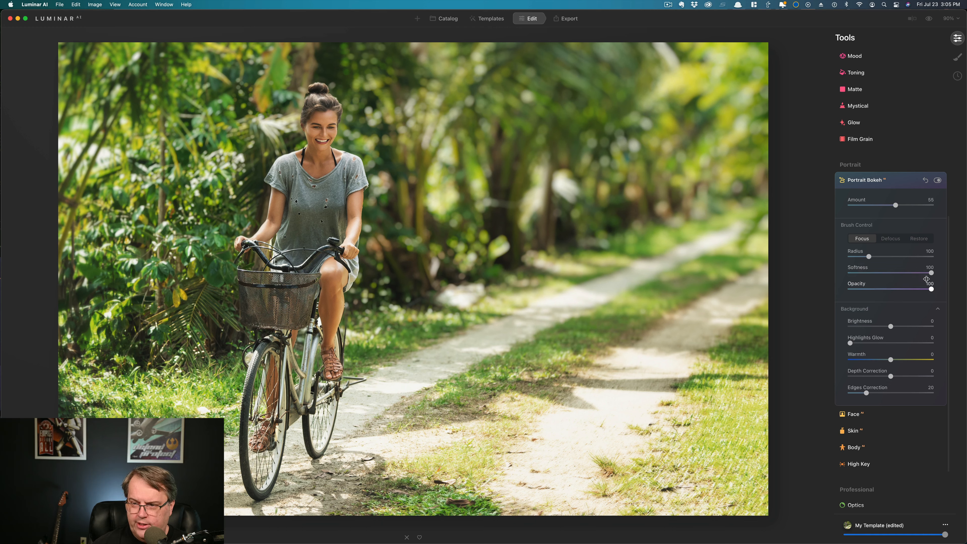
{"action": "scroll", "coordinate": [917, 267], "scroll_direction": "down", "scroll_amount": 2}
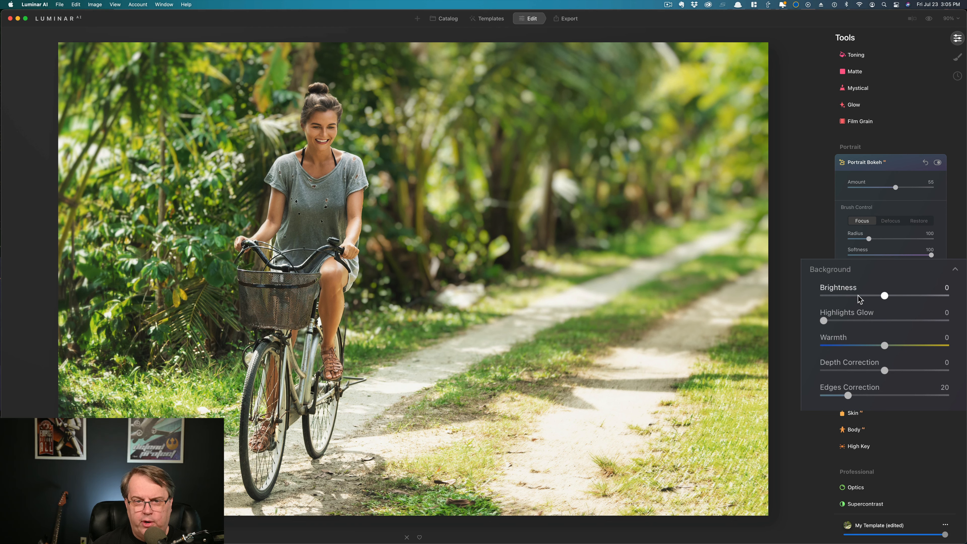
{"action": "left_click", "coordinate": [858, 296]}
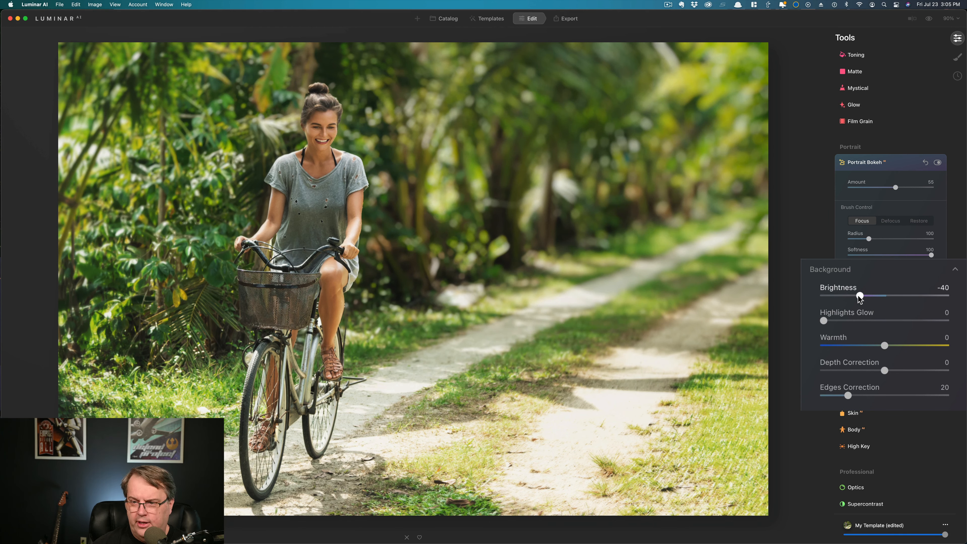
{"action": "left_click", "coordinate": [914, 297]}
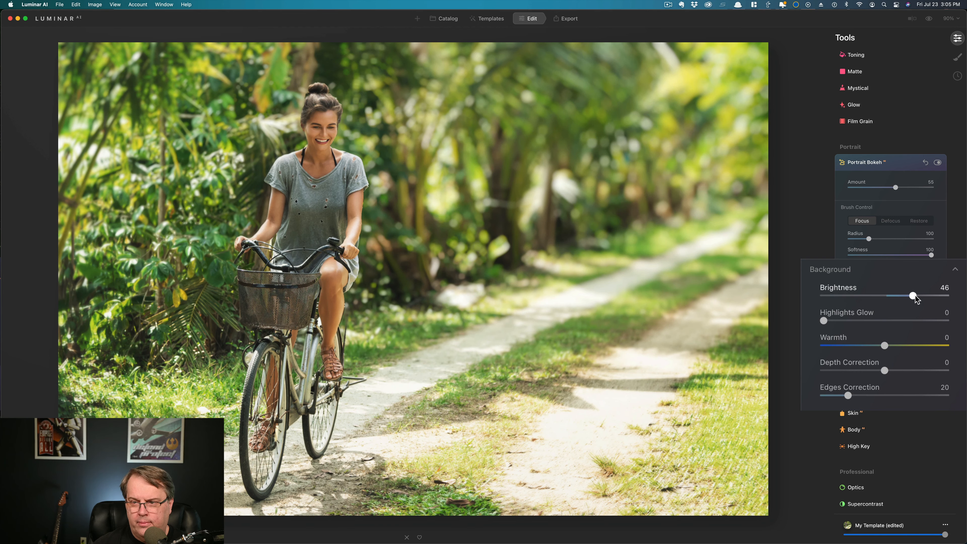
{"action": "double_click", "coordinate": [840, 292]}
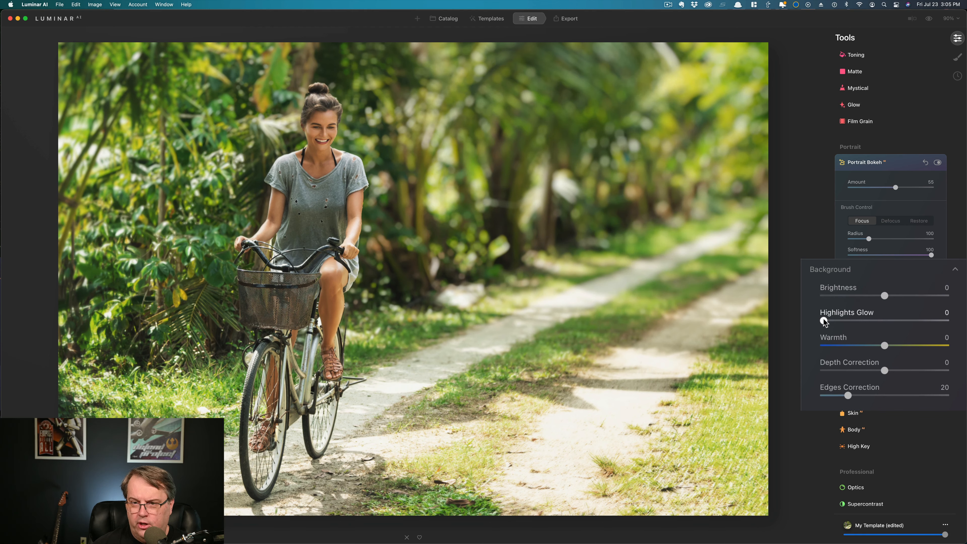
Step: Set the background's Highlights Glow to 28, and try Warmth at 42 before resetting it to 0
{"action": "left_click_drag", "start_coordinate": [823, 321], "coordinate": [915, 324]}
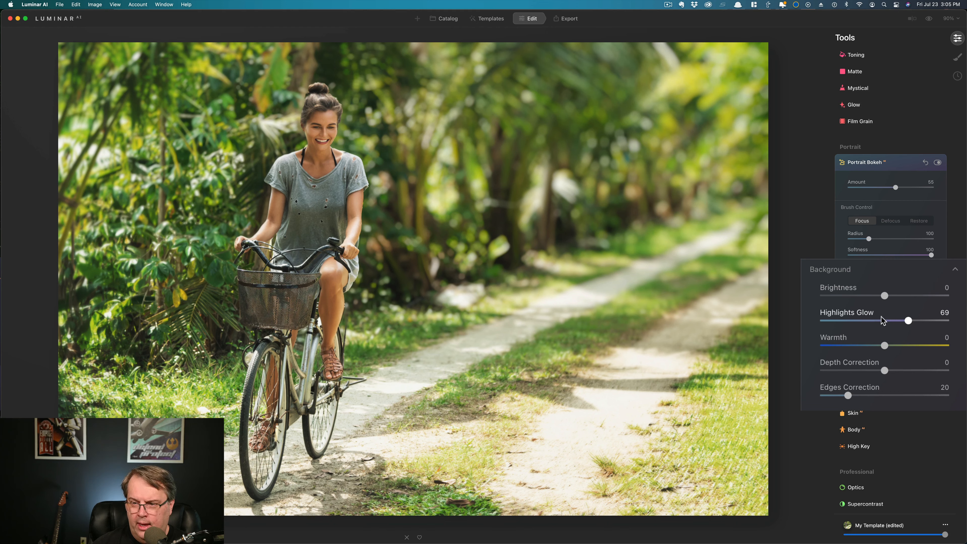
{"action": "scroll", "coordinate": [862, 346], "scroll_direction": "down", "scroll_amount": 1}
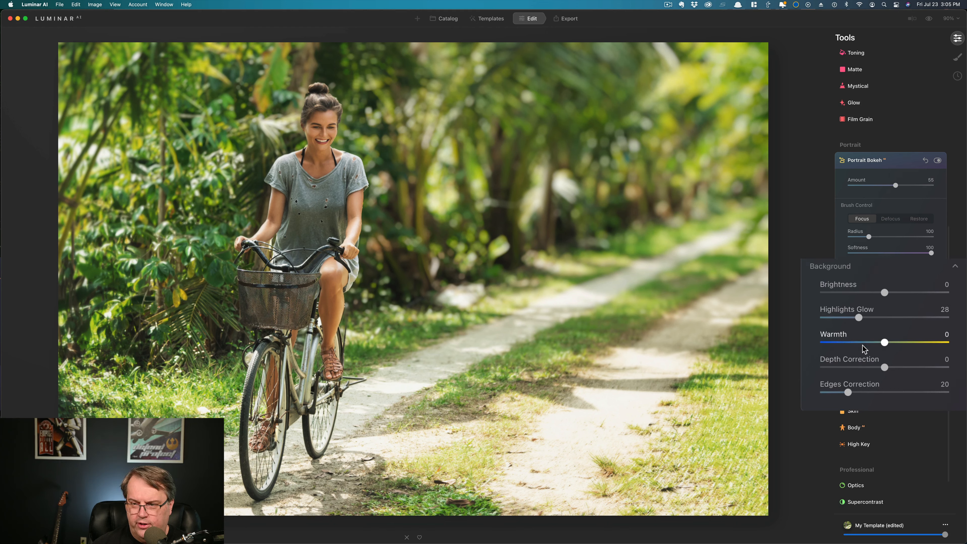
{"action": "left_click", "coordinate": [912, 342]}
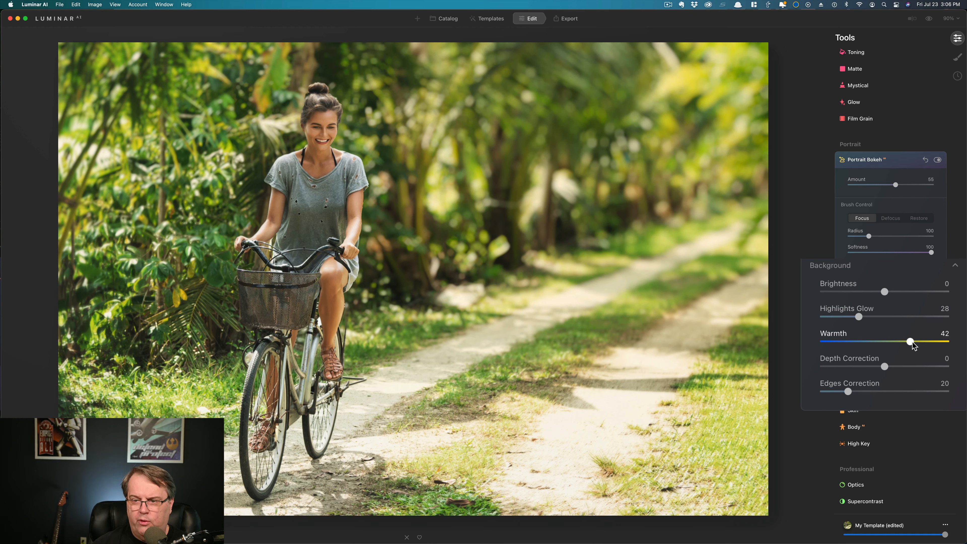
{"action": "double_click", "coordinate": [833, 335]}
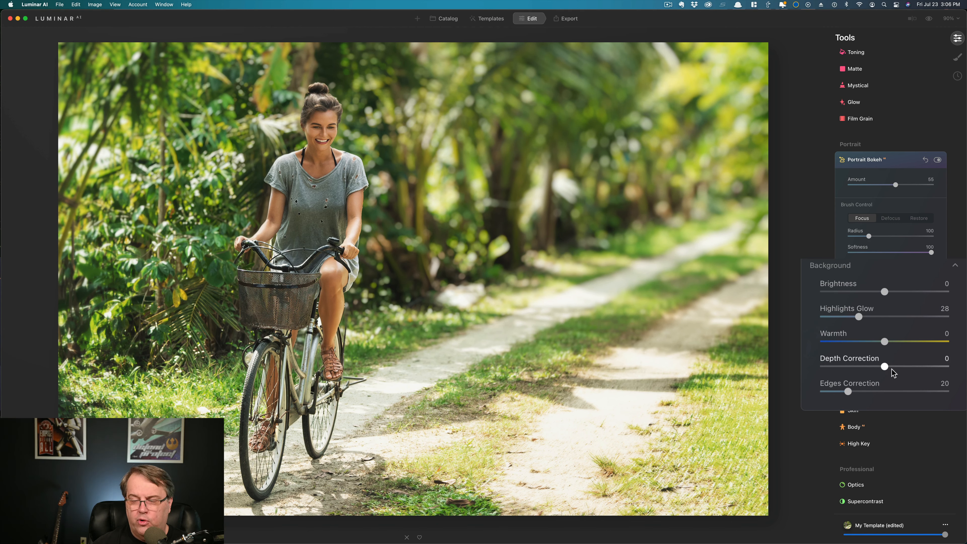
Step: Set the background's Depth Correction to -52 after trying -100 and comparing that version with the original photo
{"action": "left_click_drag", "start_coordinate": [884, 365], "coordinate": [814, 368]}
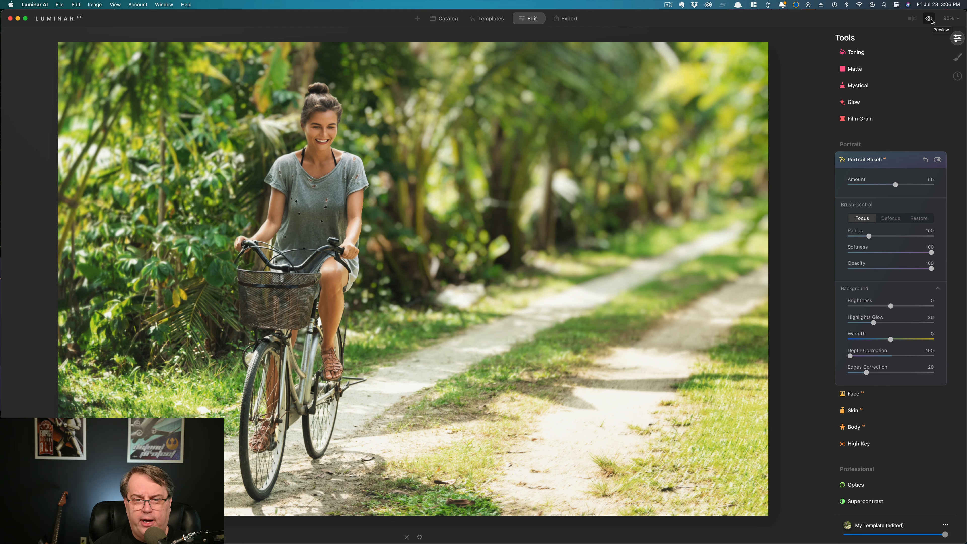
{"action": "left_click", "coordinate": [929, 19]}
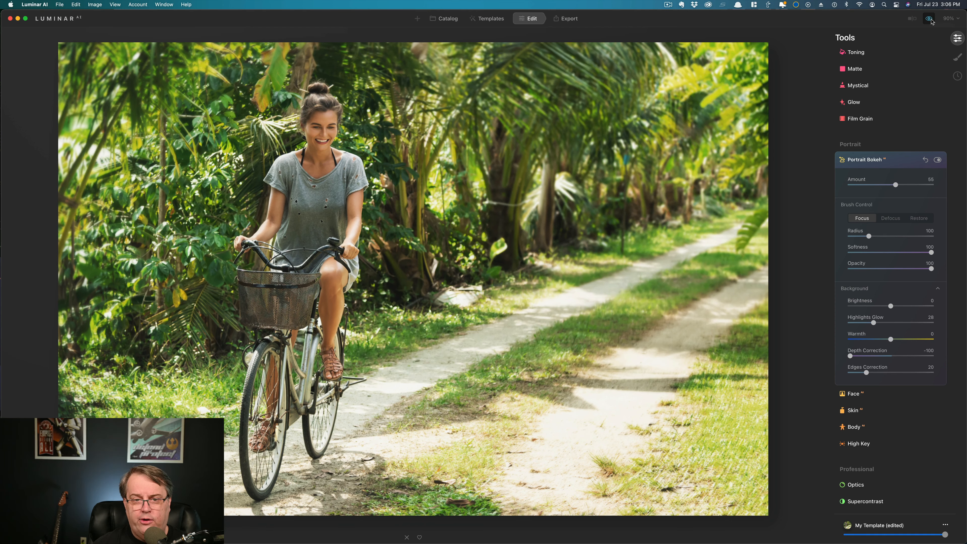
{"action": "left_click", "coordinate": [931, 21]}
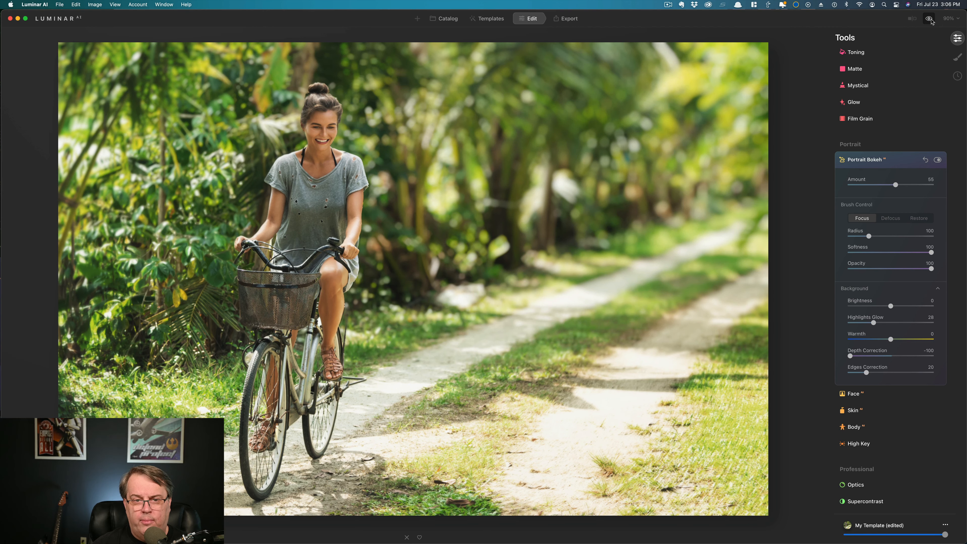
{"action": "left_click", "coordinate": [931, 21]}
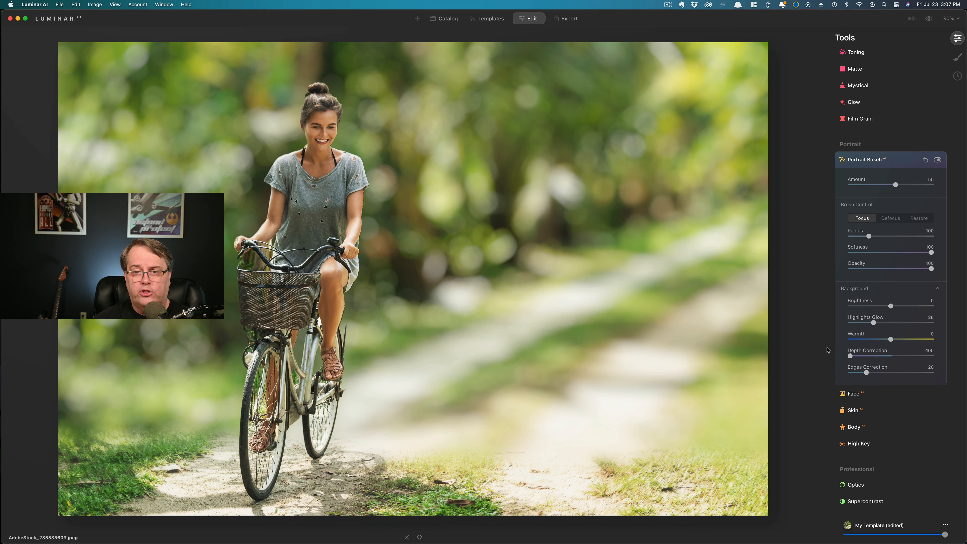
{"action": "left_click_drag", "start_coordinate": [850, 356], "coordinate": [871, 357]}
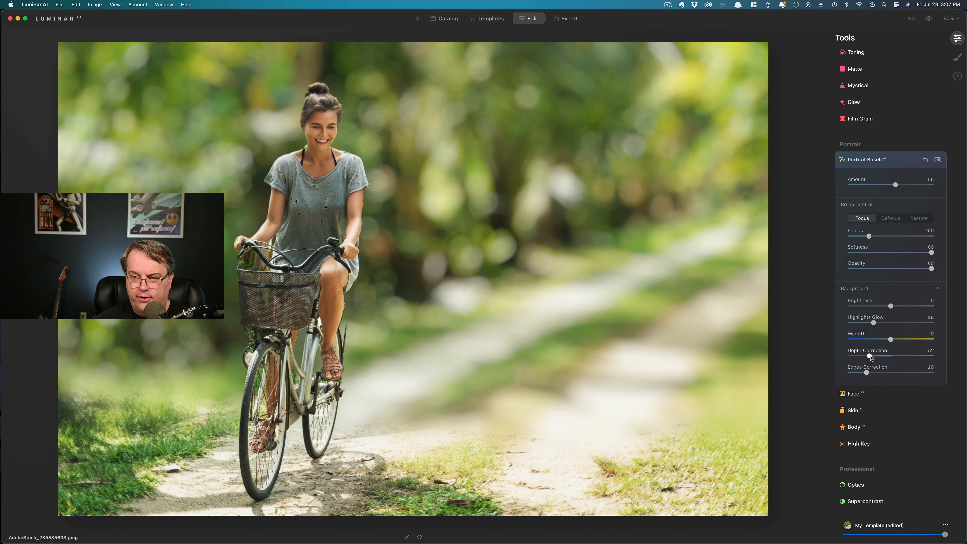
Step: Set the background's Depth Correction to -43 after comparing with the original photo, trying 43 and resetting it to 0
{"action": "left_click_drag", "start_coordinate": [871, 357], "coordinate": [891, 359]}
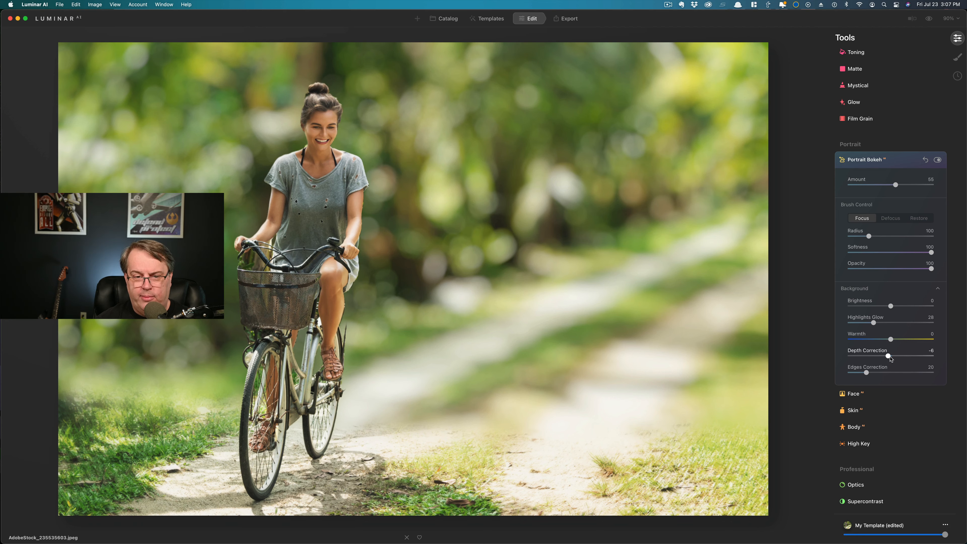
{"action": "key", "text": "backslash"}
{"action": "left_click_drag", "start_coordinate": [890, 359], "coordinate": [912, 360]}
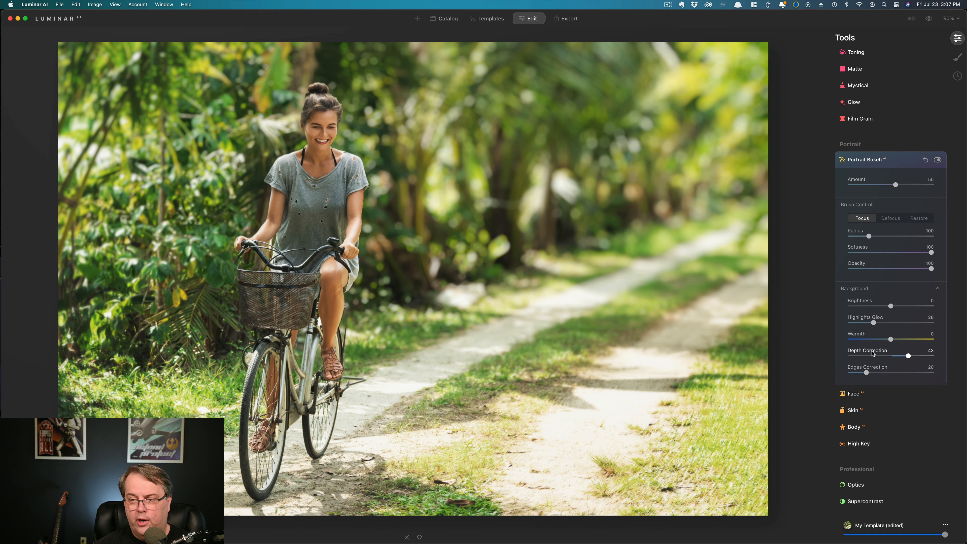
{"action": "double_click", "coordinate": [883, 355]}
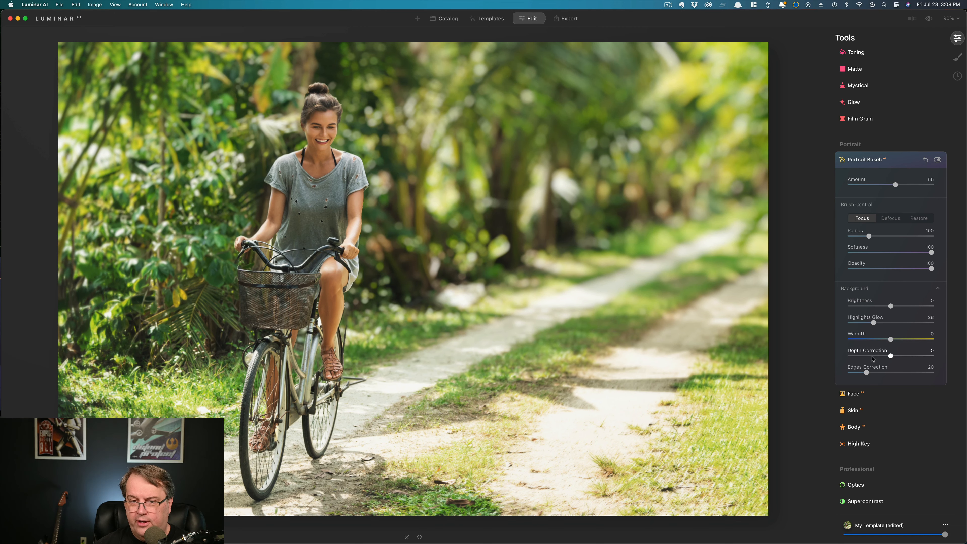
{"action": "left_click", "coordinate": [872, 357]}
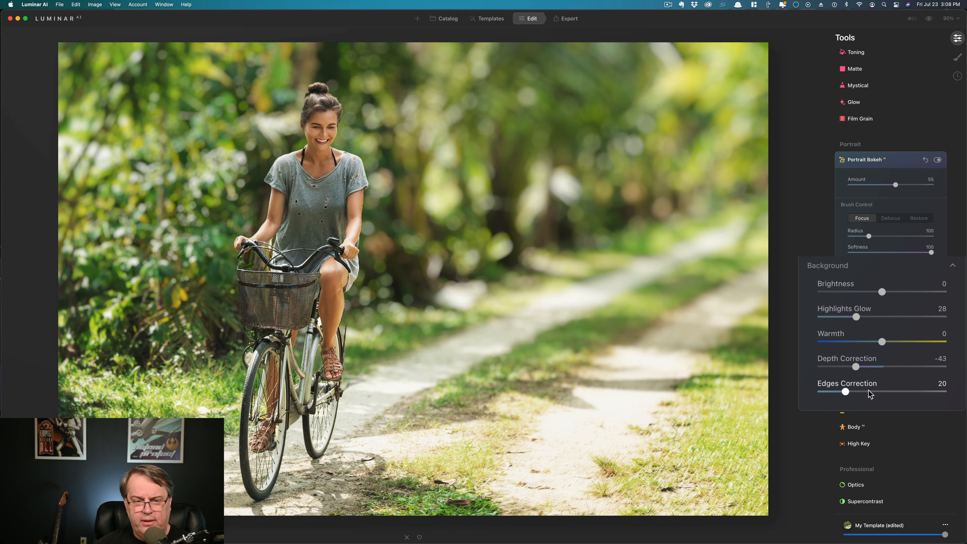
Step: Set the background's Edges Correction to 58 after trying 38 and 23
{"action": "left_click_drag", "start_coordinate": [845, 393], "coordinate": [869, 392]}
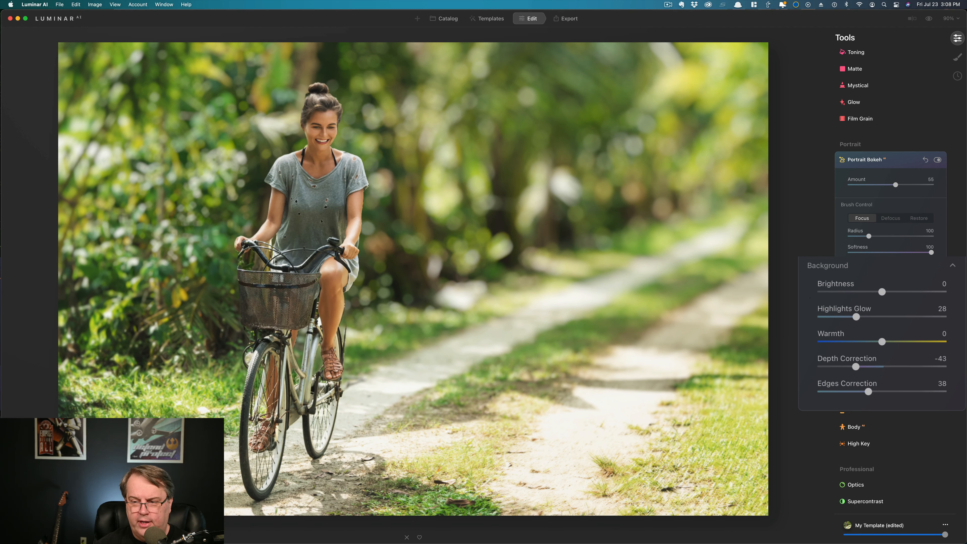
{"action": "left_click", "coordinate": [848, 392]}
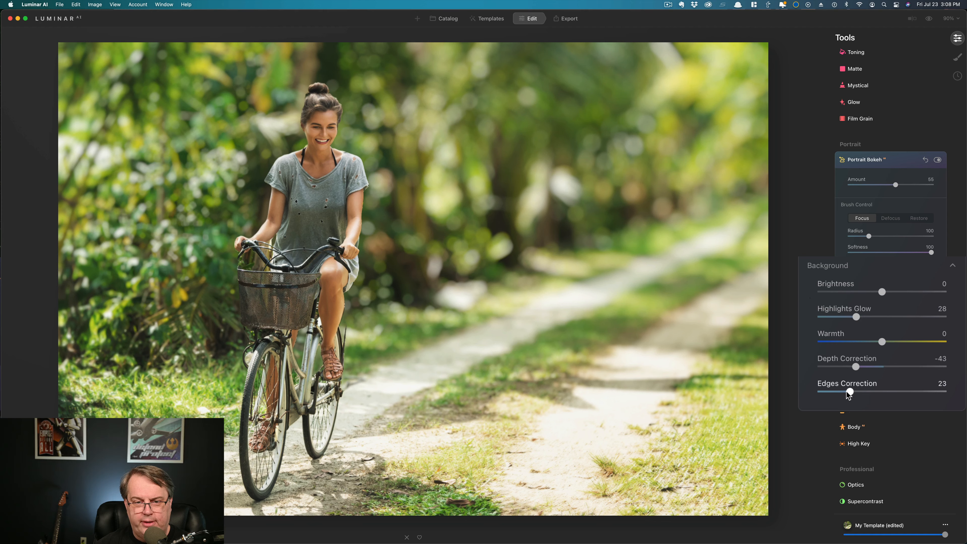
{"action": "left_click", "coordinate": [892, 391]}
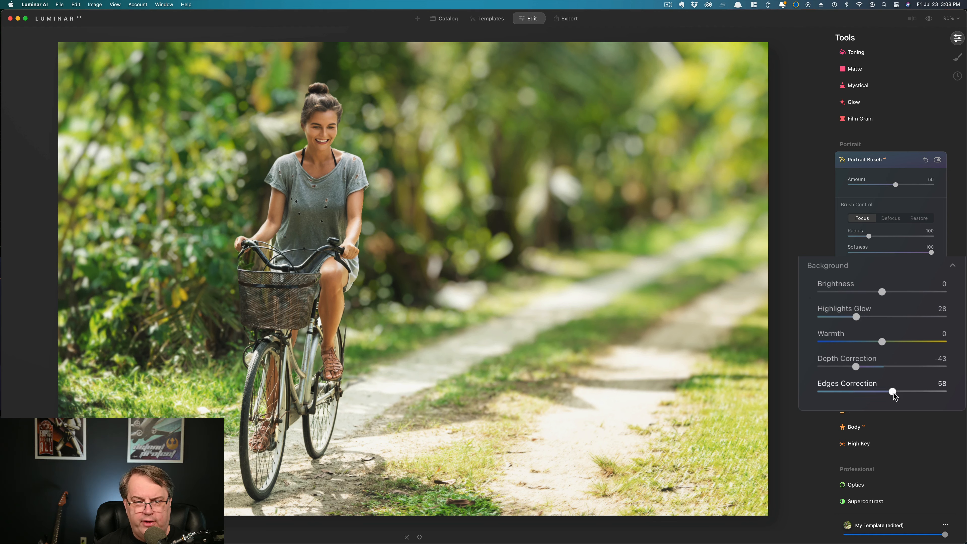